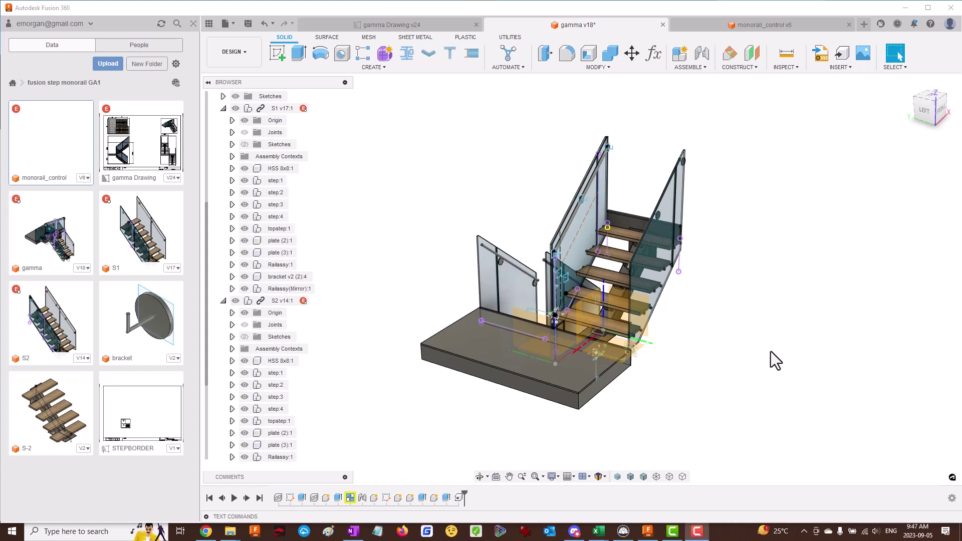
Examine the staircase assembly from the front, checking where the landing meets the upper flight's base plate and bottom steps.
middle_click_drag(756, 353, 697, 343, "shift")
left_click(899, 57)
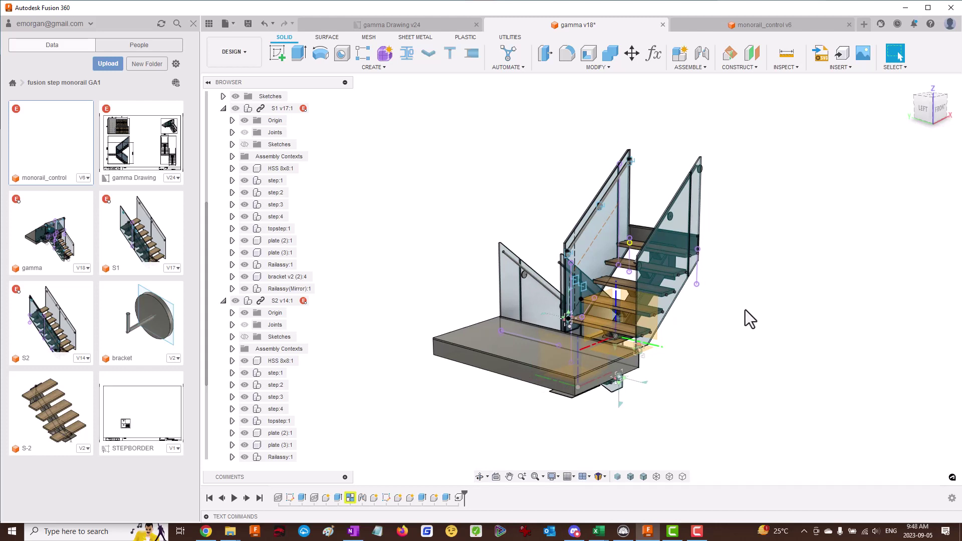
middle_click_drag(744, 310, 730, 308, "shift")
scroll(669, 358, "up", 2)
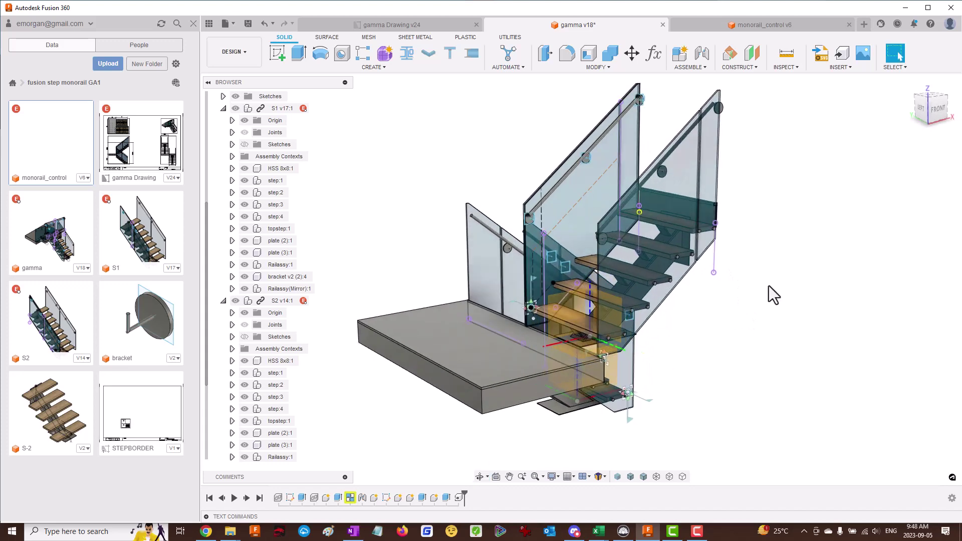
left_click(937, 112)
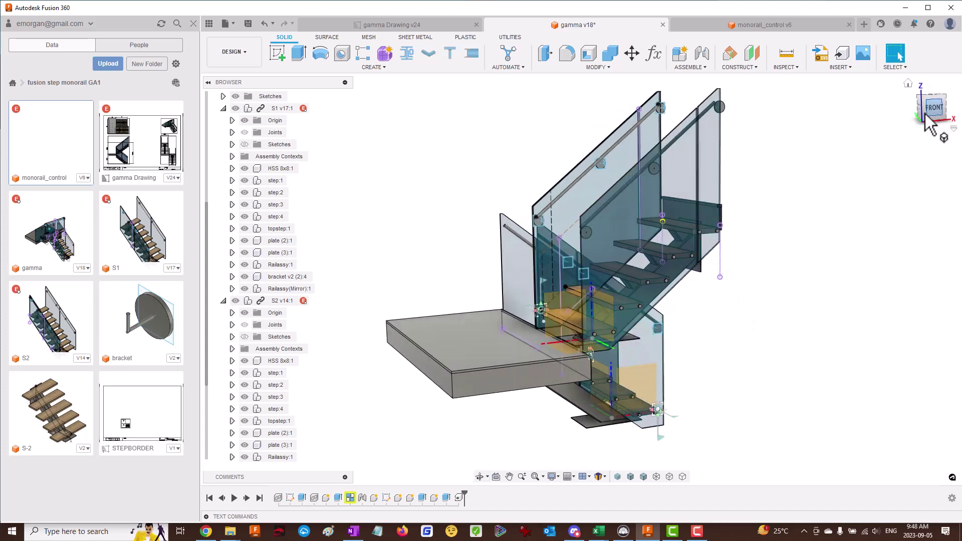
scroll(575, 346, "up", 4)
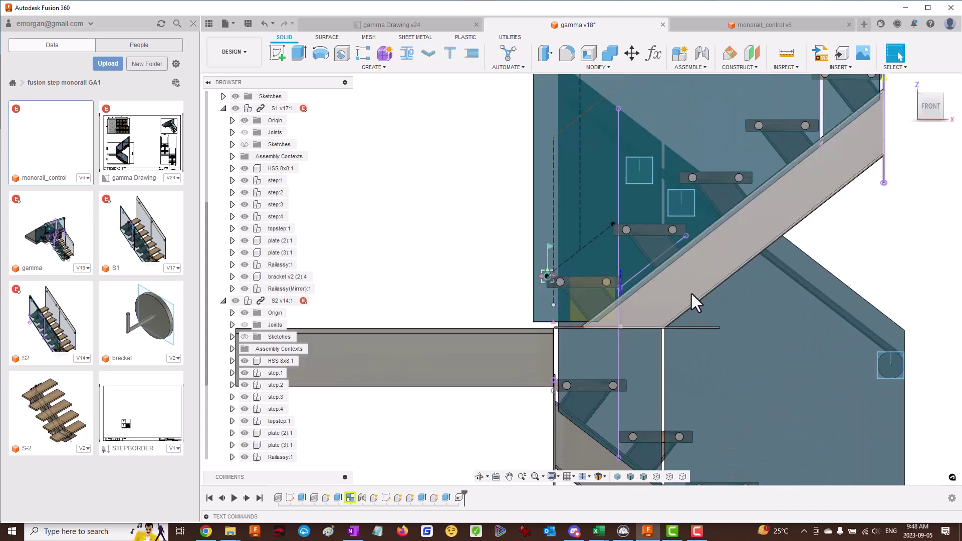
scroll(564, 332, "up", 6)
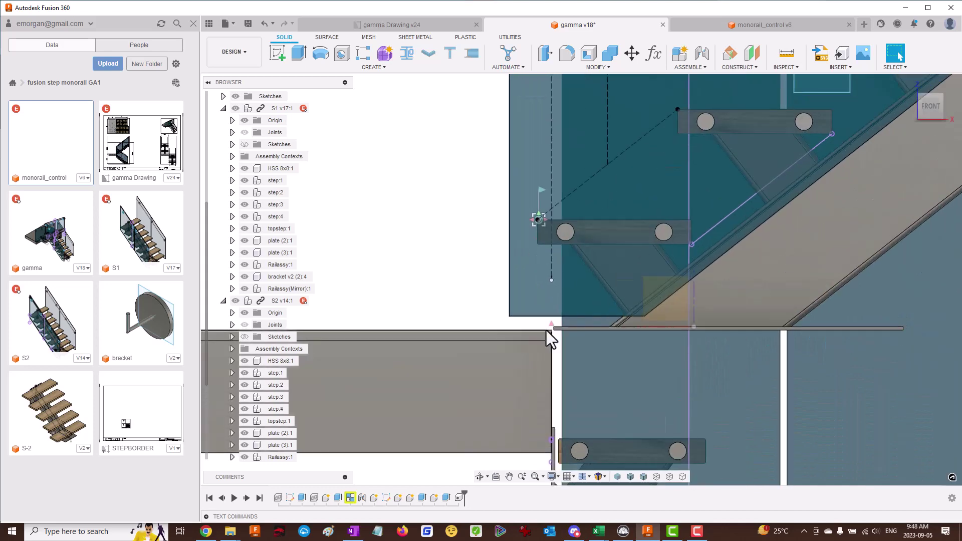
scroll(546, 331, "down", 5)
middle_click_drag(543, 333, 517, 360, "shift")
scroll(518, 361, "up", 2)
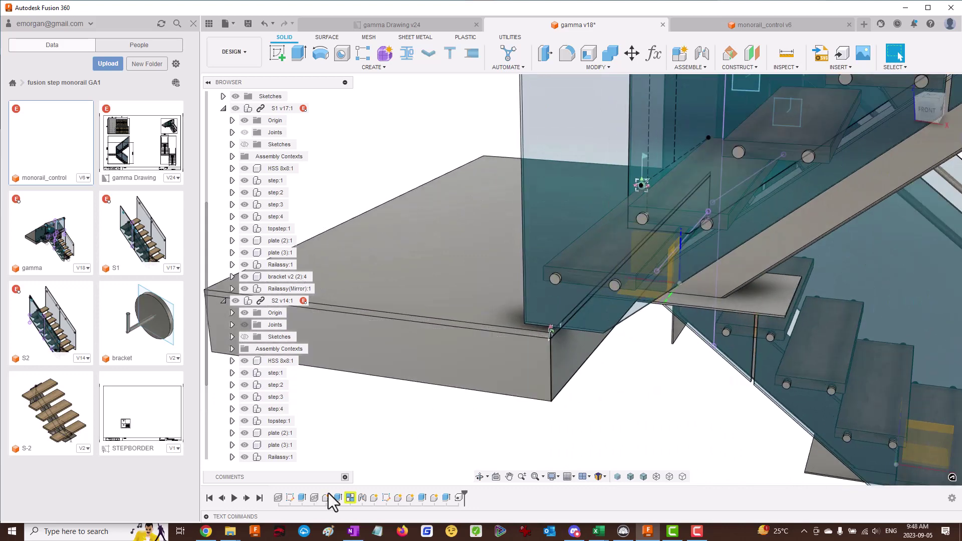
Edit the joint between the tread and the landing, setting its Z offset to 9.00 in.
right_click(361, 498)
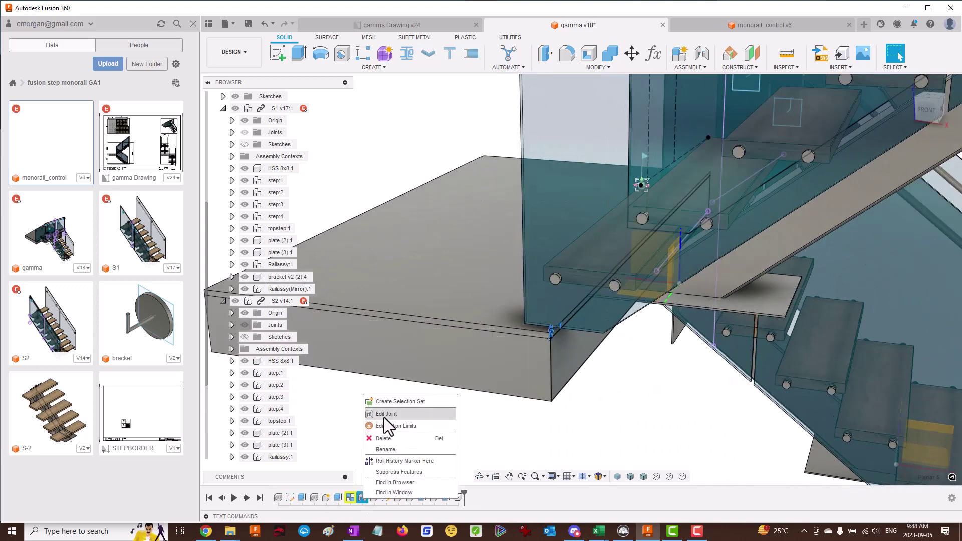
left_click(418, 408)
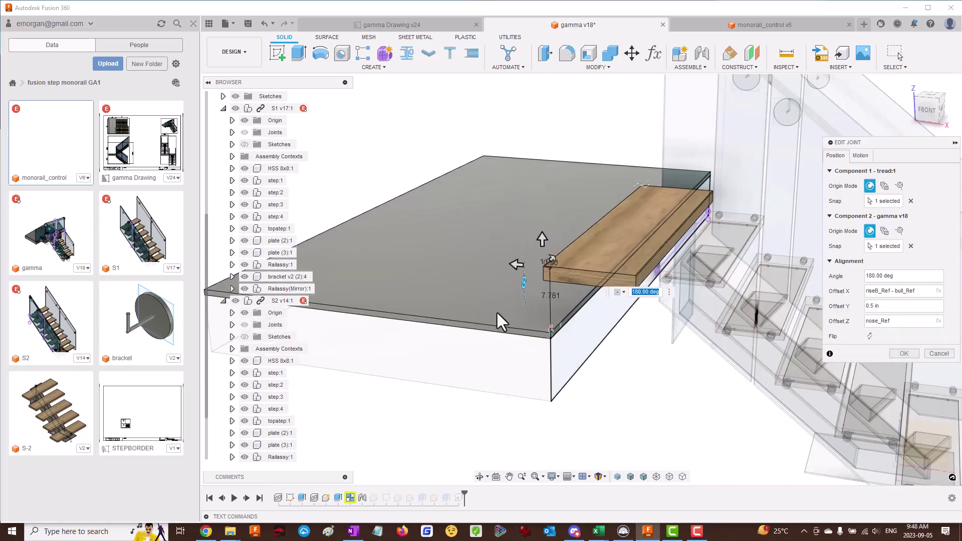
middle_click_drag(497, 313, 506, 307, "shift")
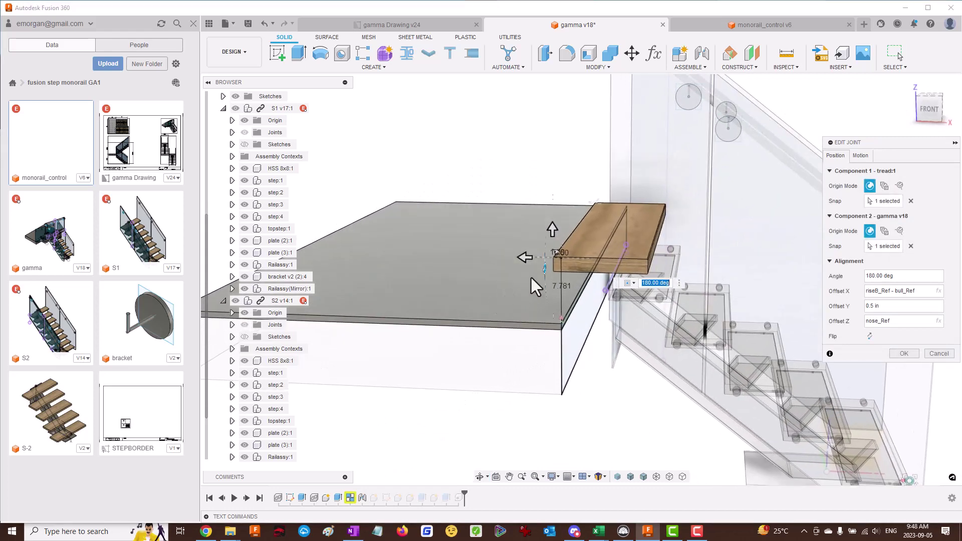
left_click_drag(522, 257, 464, 262)
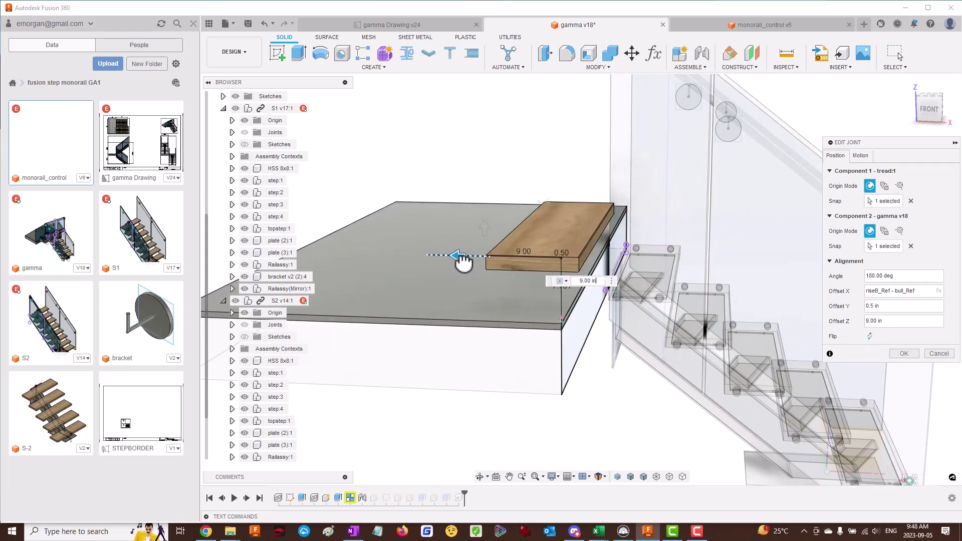
left_click(899, 353)
Inspect the upper flight's top connection and the base plate where its stringer meets the landing.
middle_click_drag(581, 352, 665, 182, "shift")
scroll(528, 305, "down", 5)
scroll(600, 229, "up", 8)
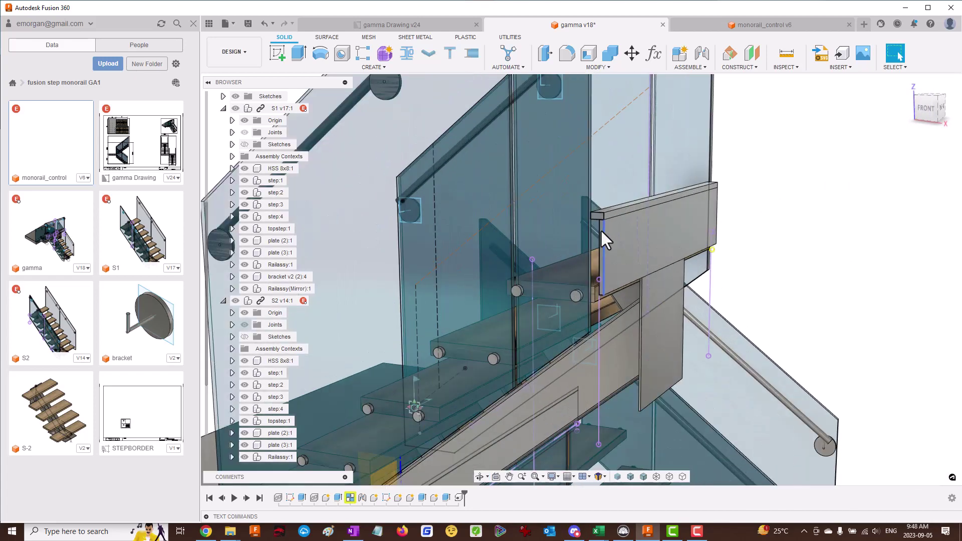
middle_click_drag(609, 231, 636, 228, "shift")
scroll(679, 205, "down", 6)
mouse_move(605, 264)
middle_mouse_down("shift")
mouse_move(603, 253)
mouse_move(596, 261)
middle_mouse_up("shift")
scroll(518, 355, "up", 10)
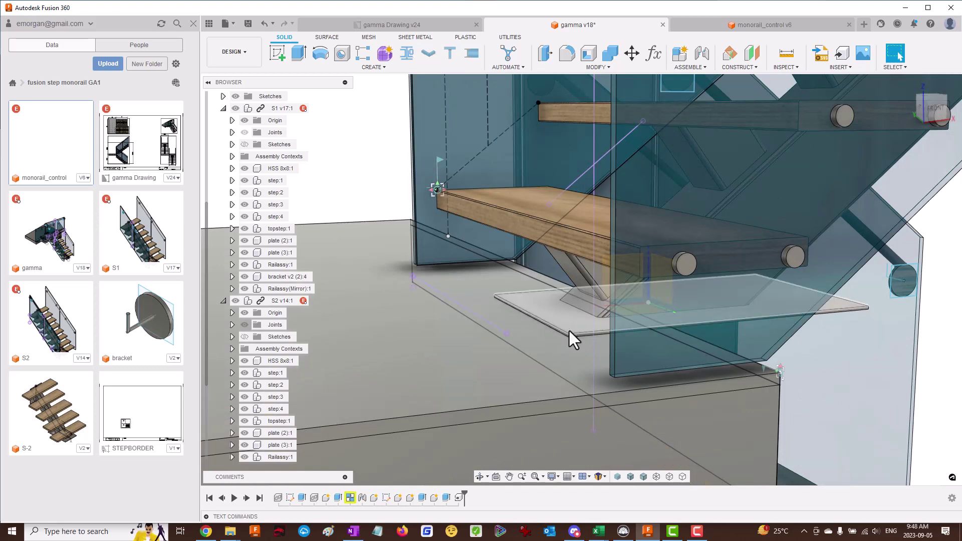
middle_click_drag(569, 331, 566, 329, "shift")
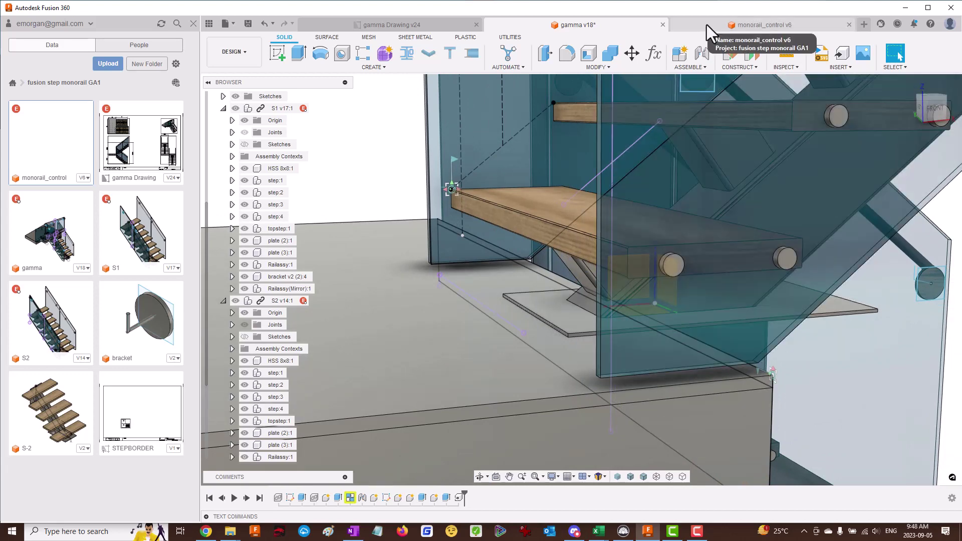
In the monorail_control design, set the user parameter landingplatedepth to 3/4 in.
left_click(706, 25)
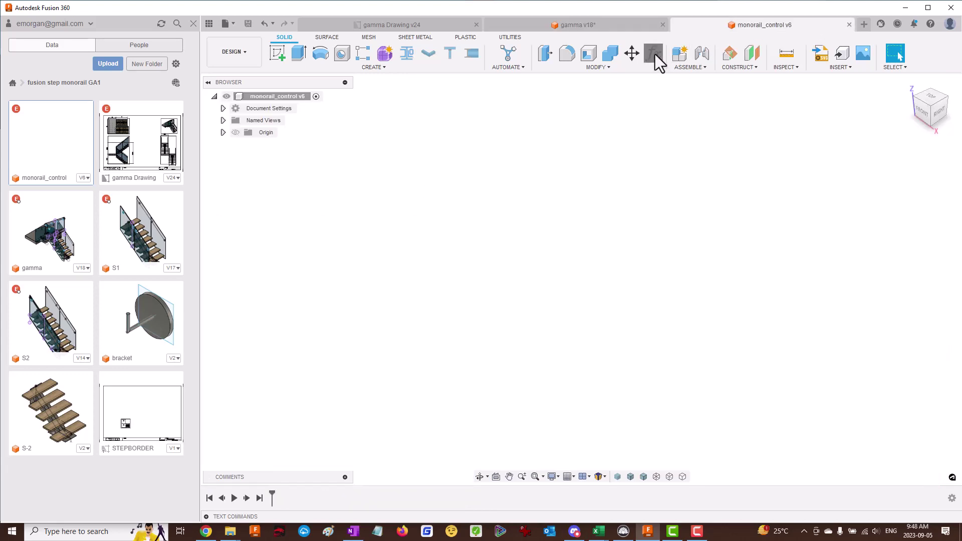
left_click(654, 54)
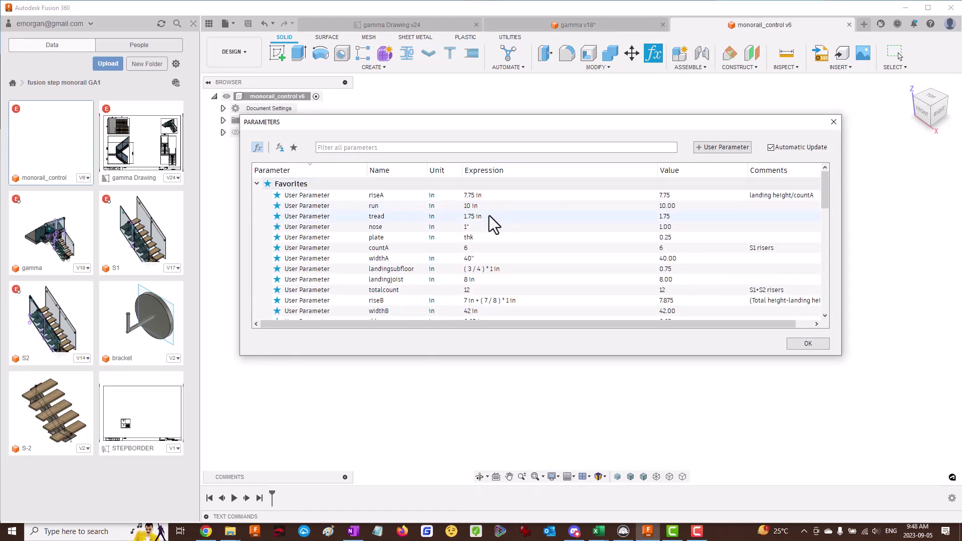
scroll(458, 230, "down", 5)
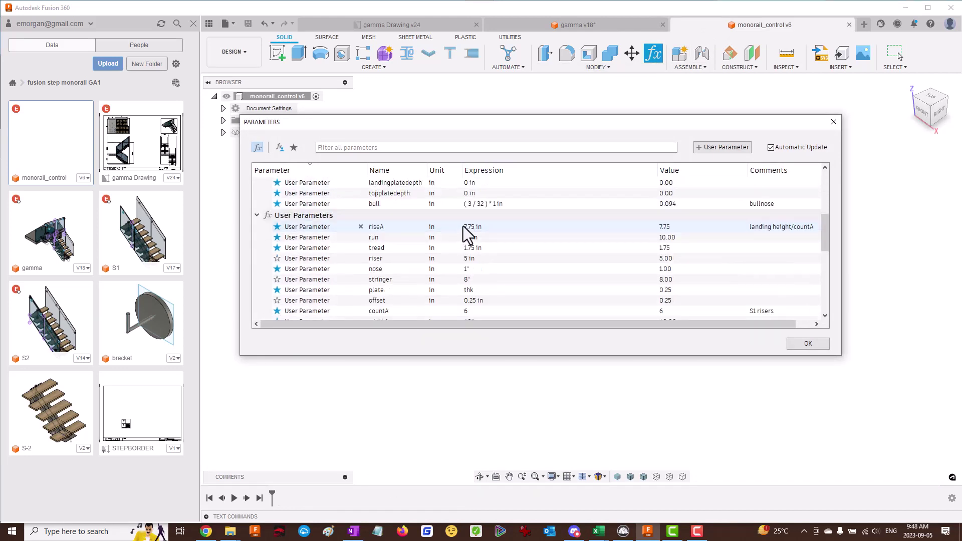
scroll(461, 228, "up", 5)
scroll(463, 226, "down", 2)
scroll(463, 226, "up", 1)
scroll(463, 227, "down", 1)
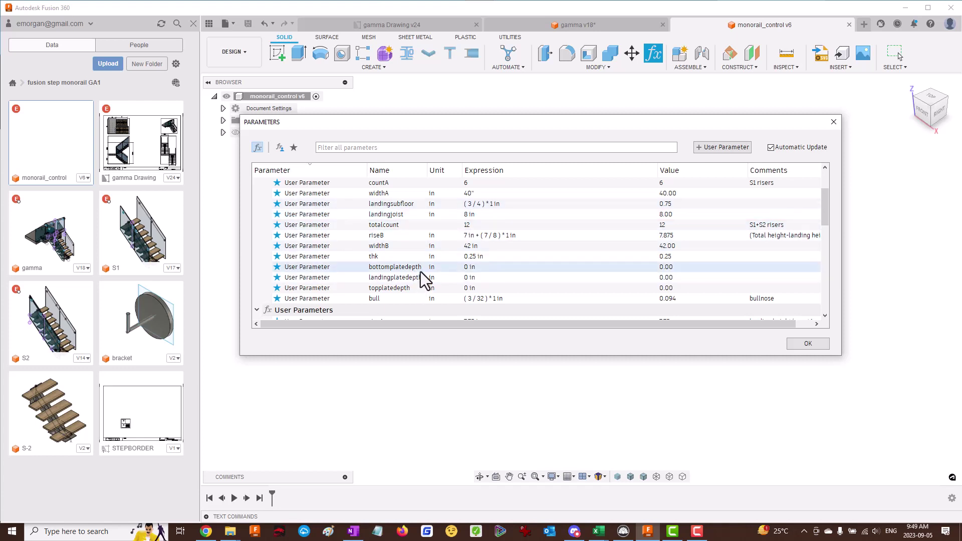
left_click(500, 278)
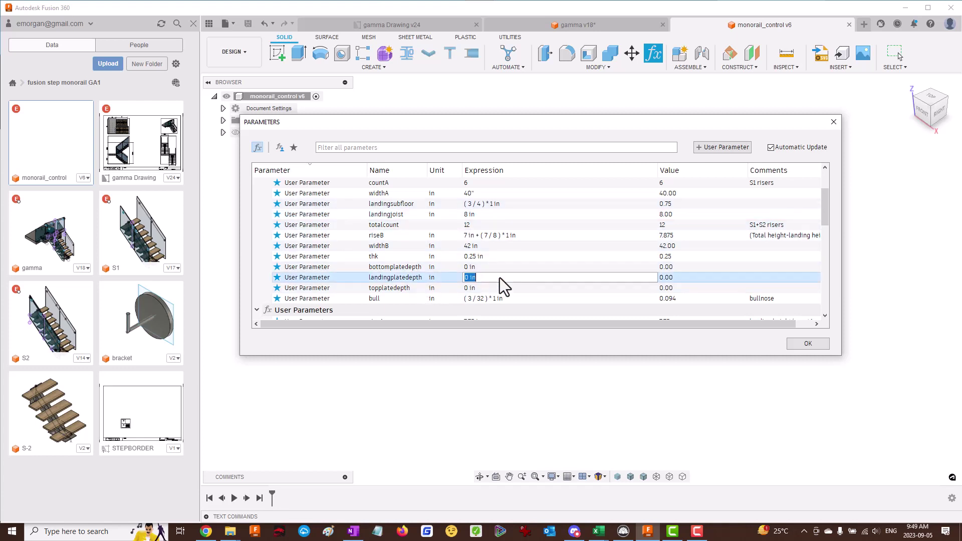
type("3/4")
left_click(800, 344)
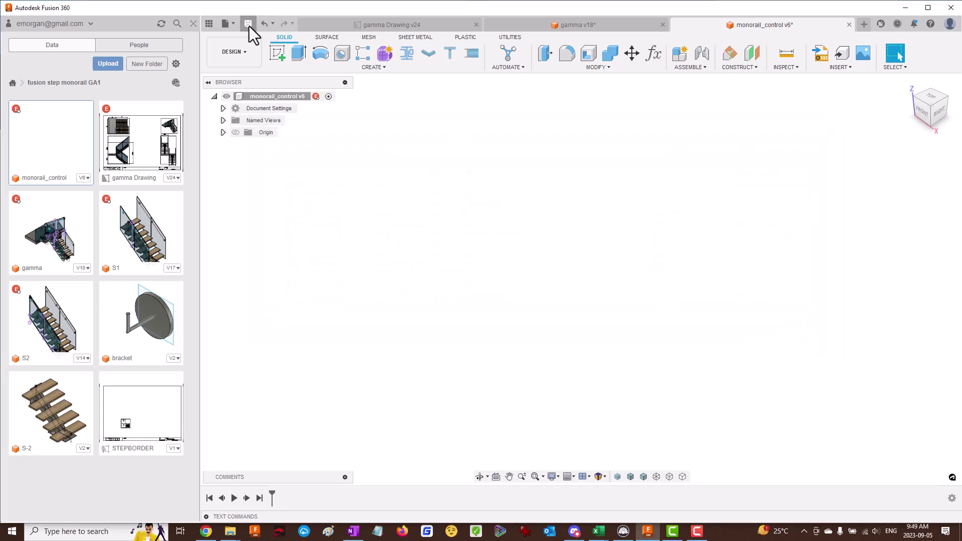
Save monorail_control, then update the outdated linked components in the gamma assembly and check the landing plate.
left_click(248, 25)
key("Return")
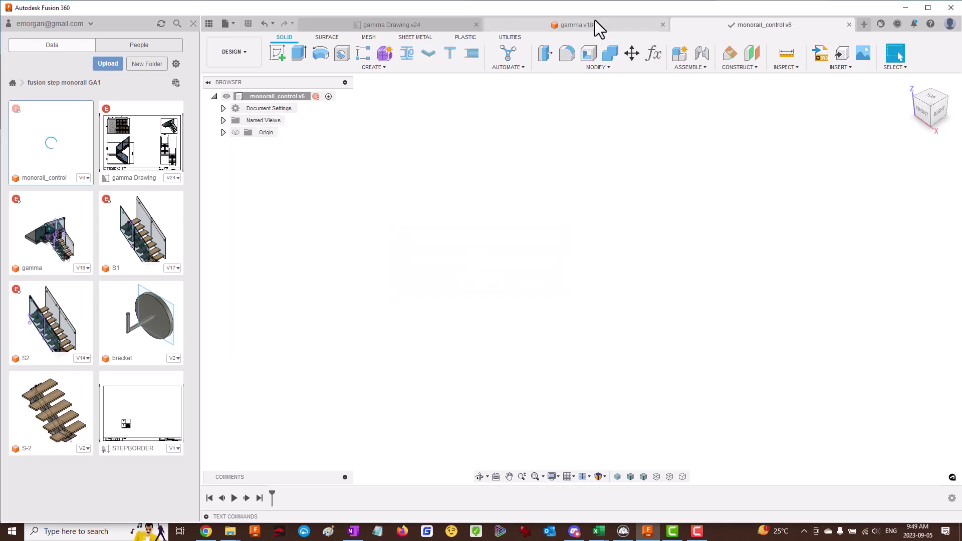
left_click(592, 24)
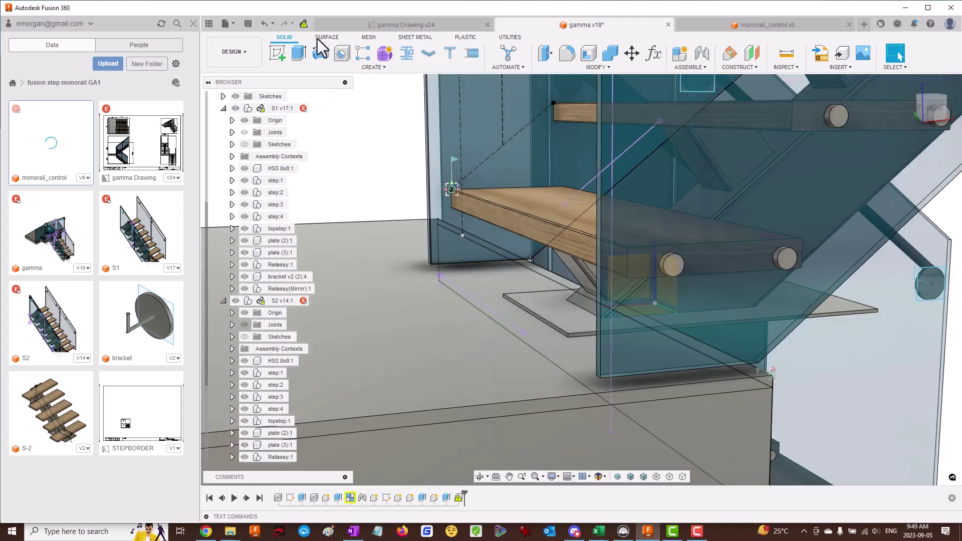
left_click(304, 24)
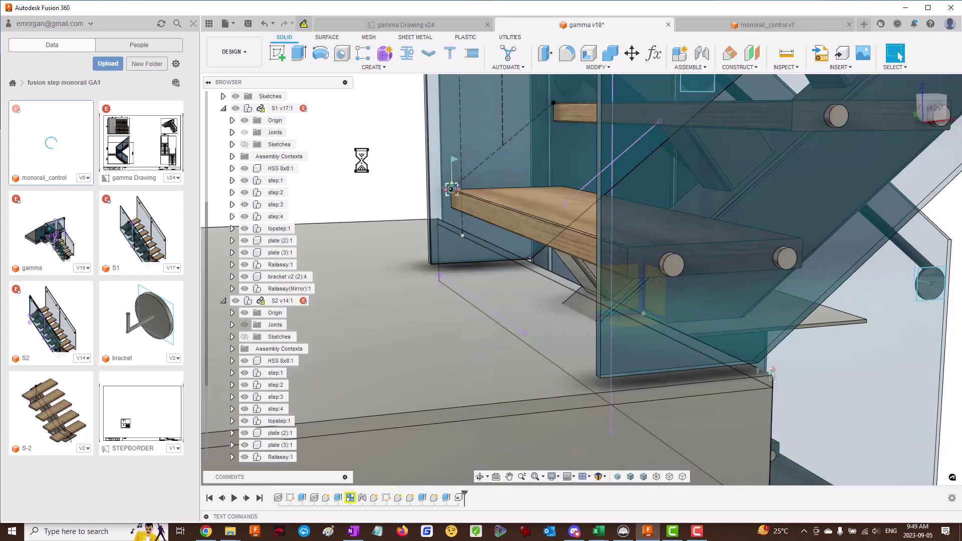
middle_click_drag(458, 315, 515, 339, "shift")
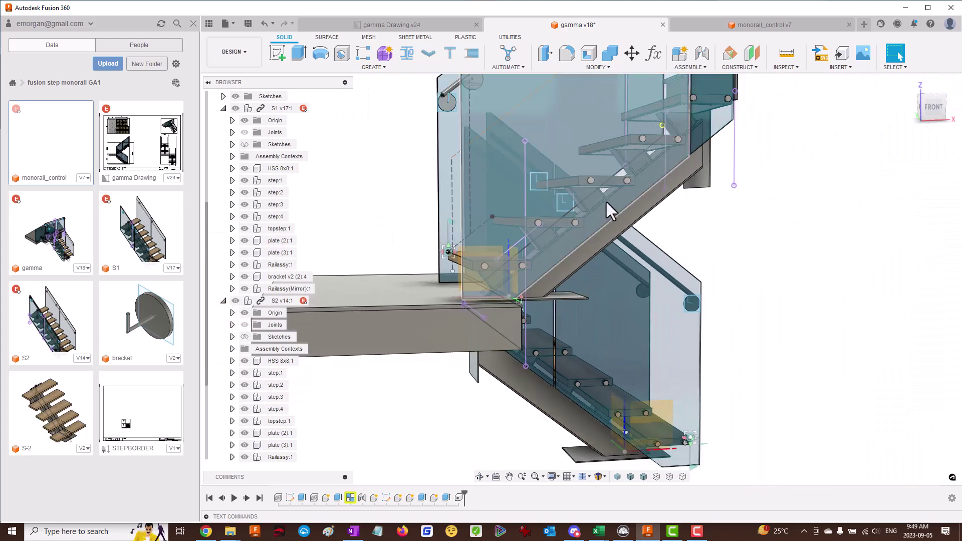
In the monorail_control parameters, set countA to 8 and totalcount to 17.
left_click(707, 25)
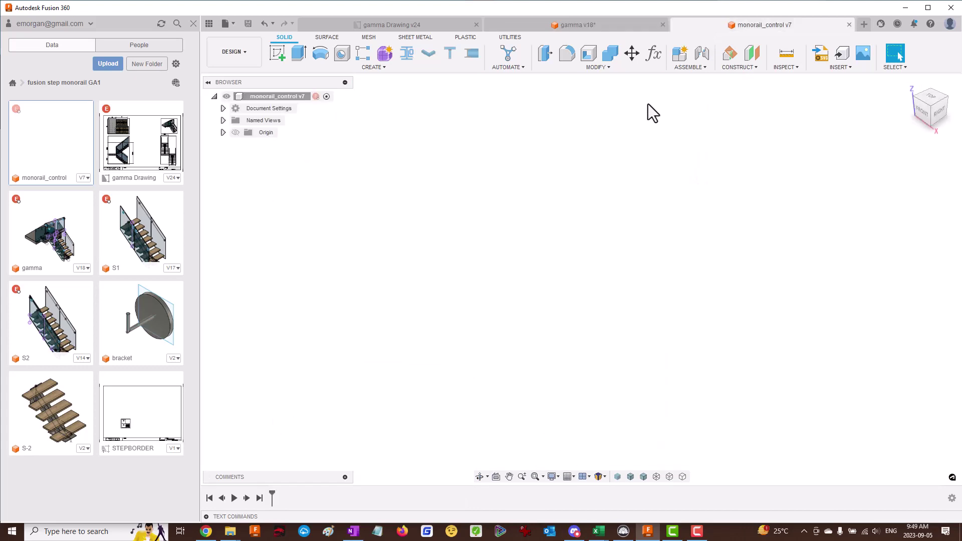
left_click(653, 53)
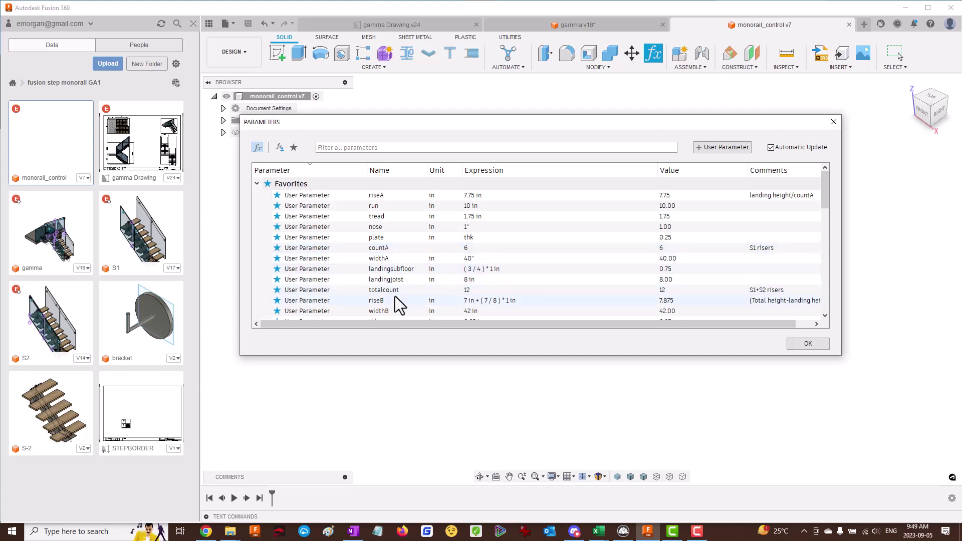
left_click(479, 249)
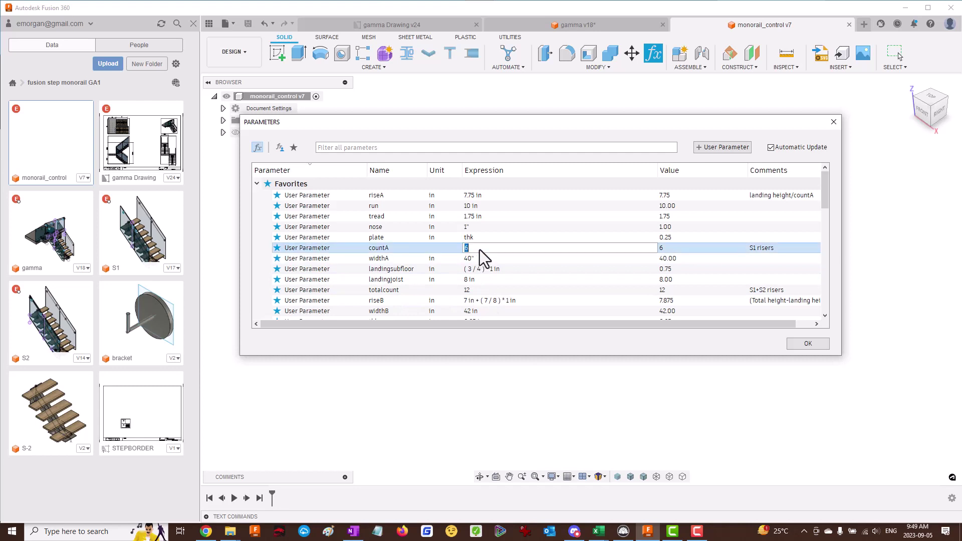
type("8")
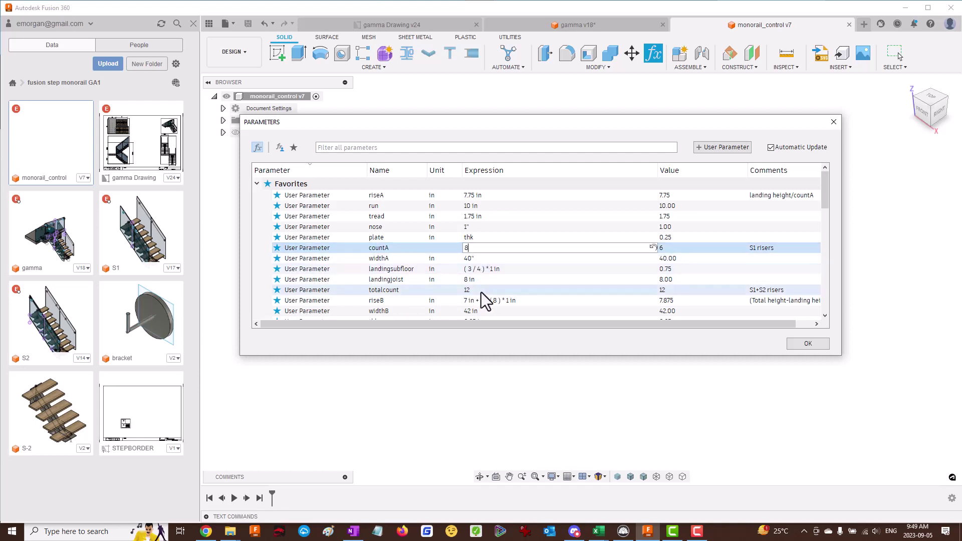
left_click(481, 293)
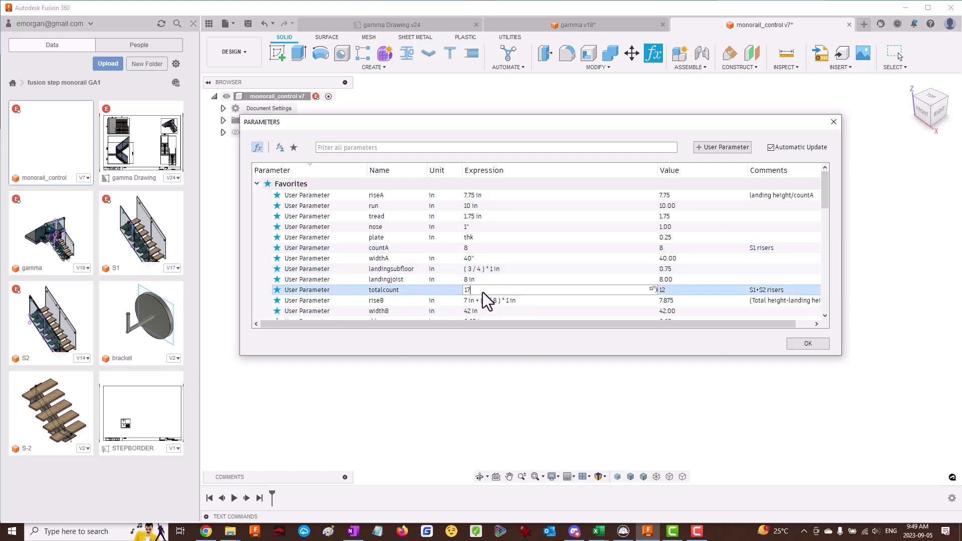
key("Return")
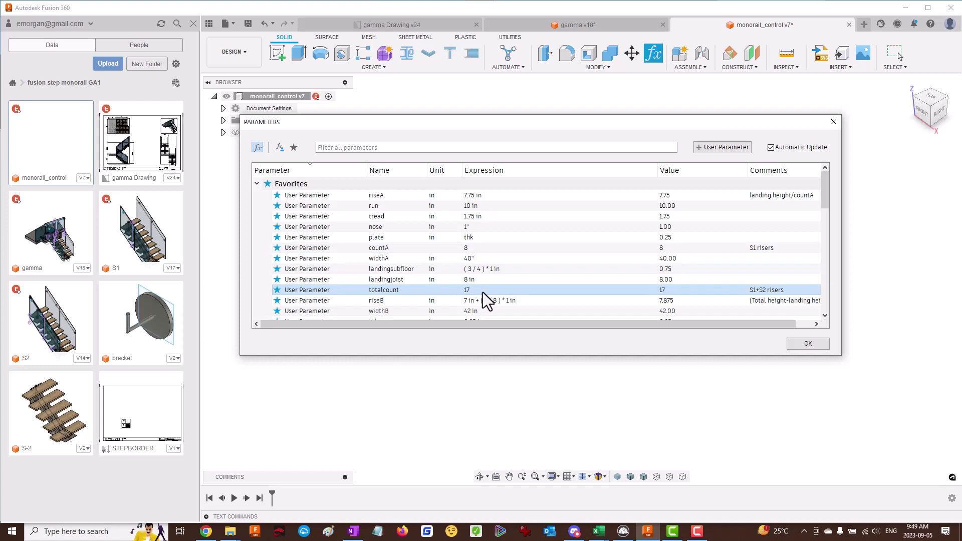
left_click(807, 344)
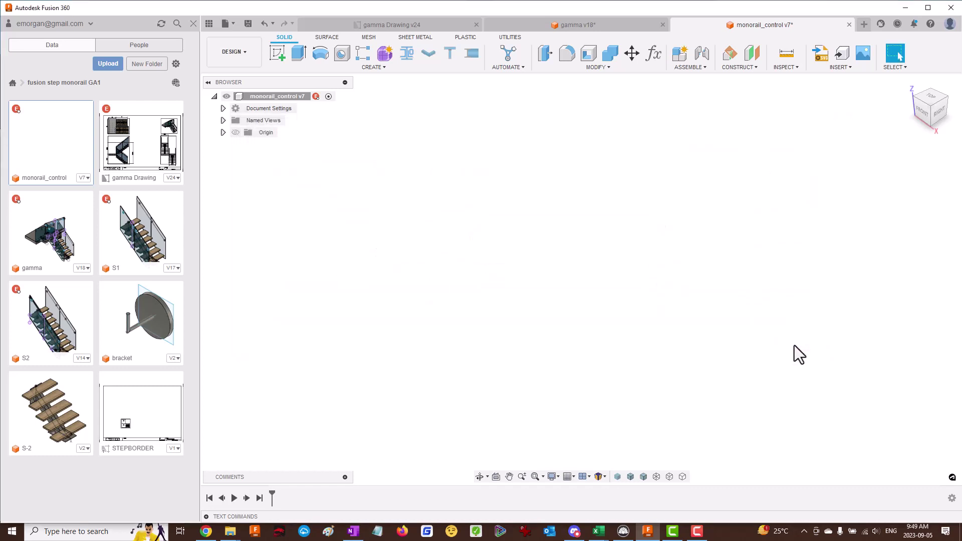
Save monorail_control again and bring the gamma assembly up to date with the new riser counts.
left_click(247, 24)
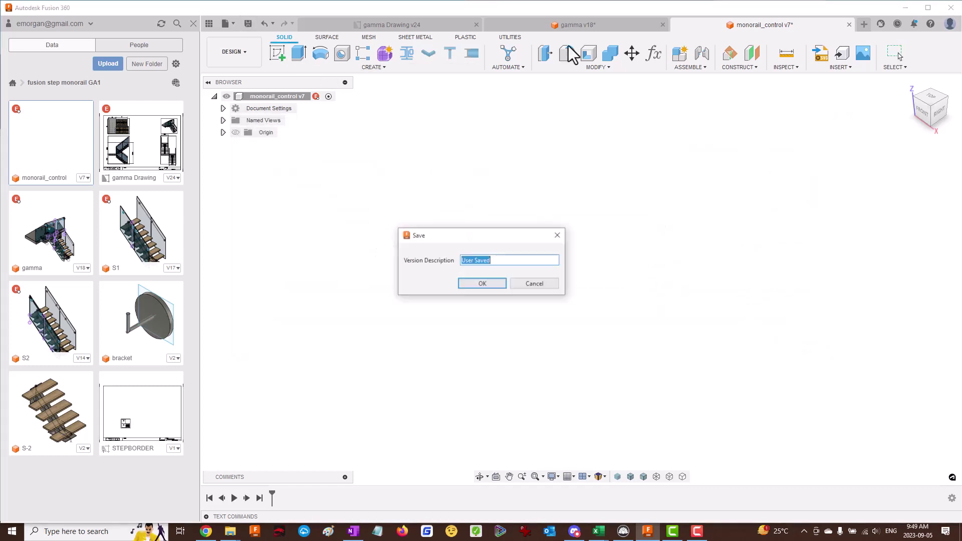
key("Return")
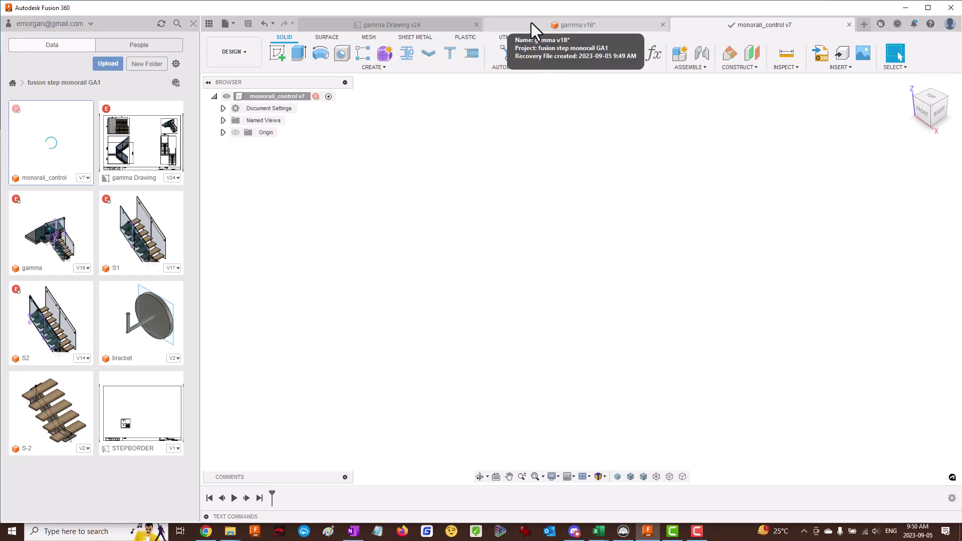
left_click(531, 23)
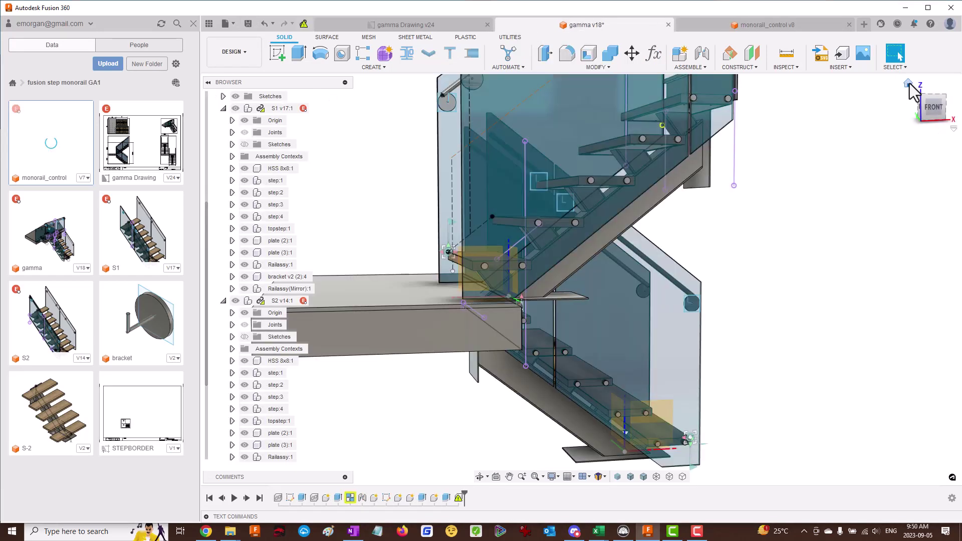
left_click(907, 83)
middle_click_drag(756, 206, 817, 189, "shift")
left_click(303, 24)
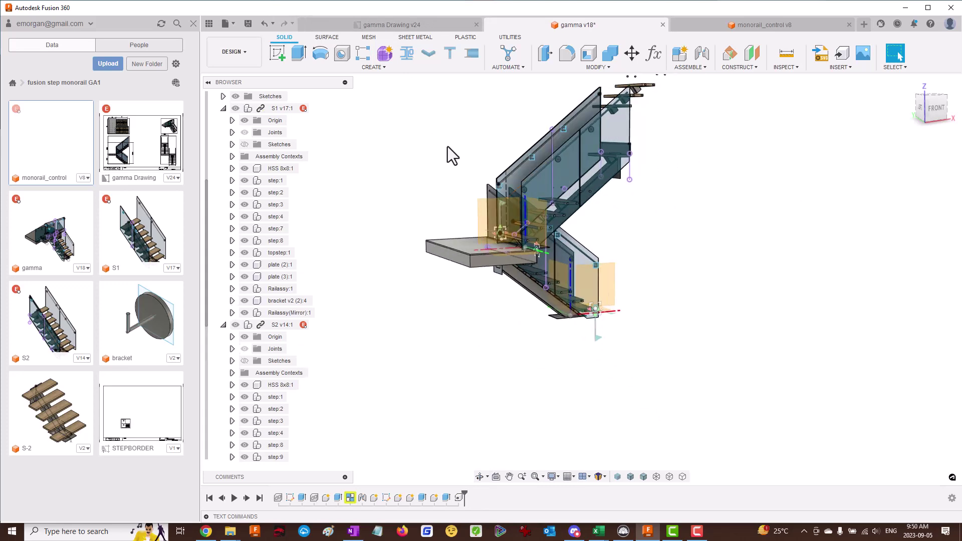
Examine the updated upper flight, comparing its treads with the stringer and glass railings.
middle_click_drag(448, 147, 483, 151, "shift")
scroll(863, 350, "down", 3)
scroll(785, 278, "up", 3)
scroll(786, 279, "up", 2)
scroll(754, 253, "down", 2)
scroll(746, 201, "up", 3)
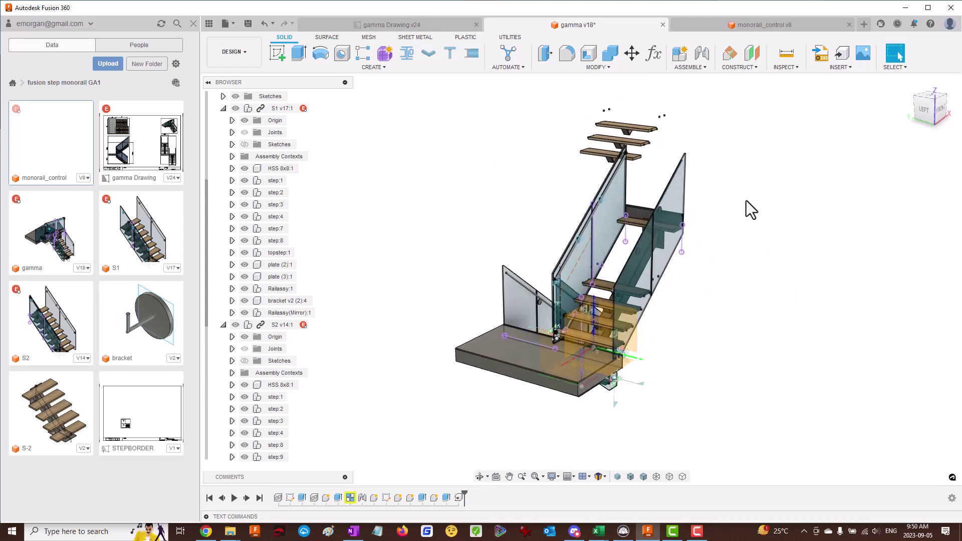
Edit RigidGroup 4 in the gamma assembly to include child components, accepting the warning that Planar 2 constrains the selected components.
middle_click_drag(747, 200, 715, 221, "shift")
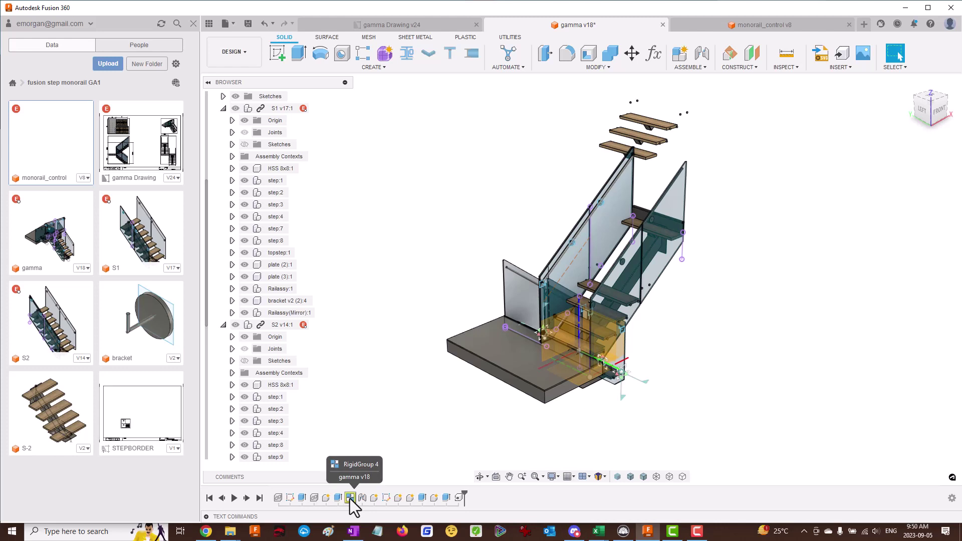
key("F4")
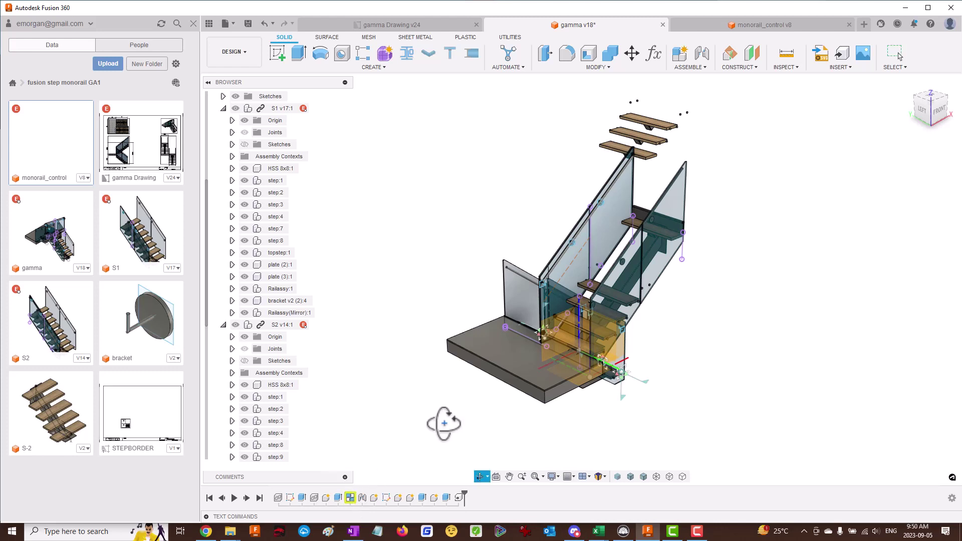
mouse_move(445, 423)
left_mouse_down()
mouse_move(497, 414)
mouse_move(444, 423)
left_mouse_up()
key("Escape")
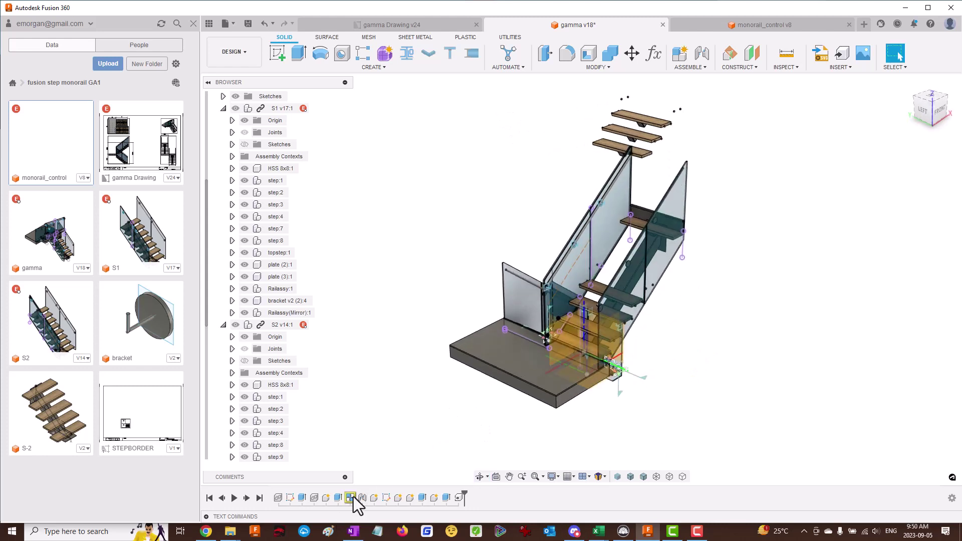
right_click(350, 496)
left_click(378, 412)
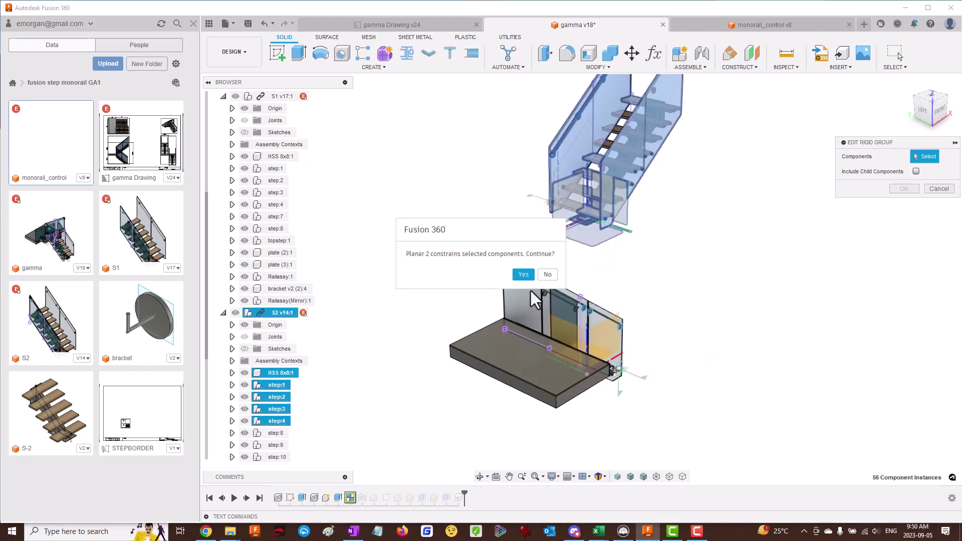
left_click(523, 275)
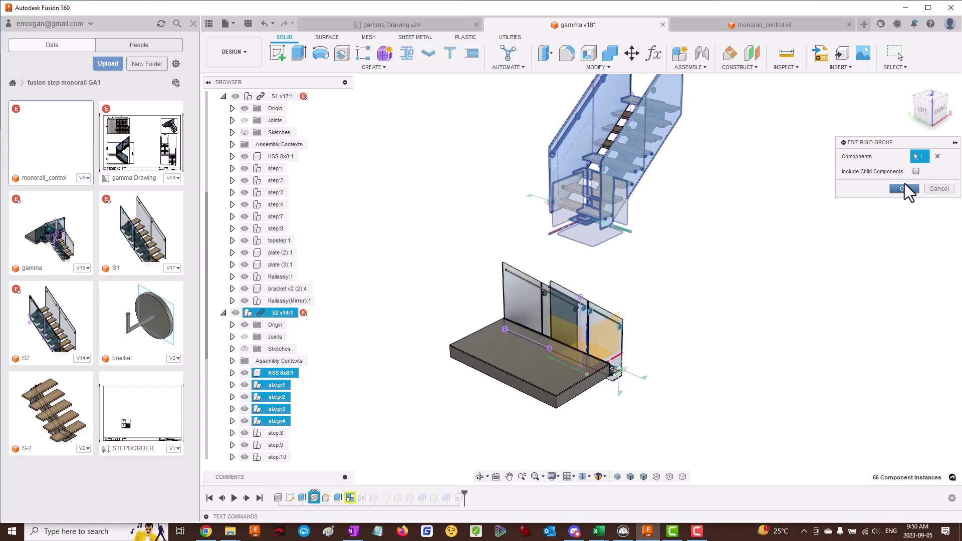
left_click(916, 171)
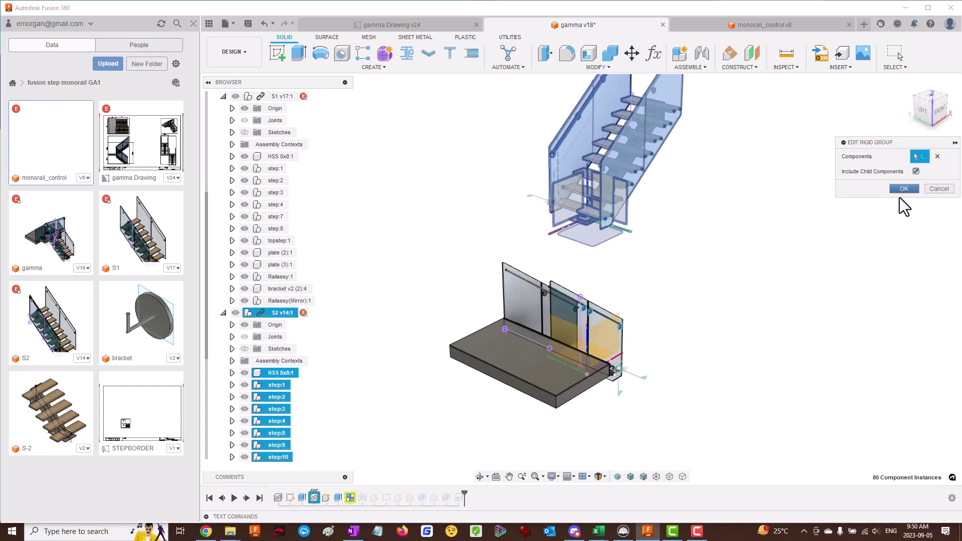
left_click(904, 189)
Edit S2 in place and set its handrail bracket pattern quantity to 4, then finish the in-place edit.
mouse_move(658, 332)
middle_mouse_down("shift")
mouse_move(743, 314)
mouse_move(672, 307)
mouse_move(650, 326)
mouse_move(656, 337)
middle_mouse_up("shift")
scroll(710, 323, "down", 2)
mouse_move(700, 313)
middle_mouse_down("shift")
mouse_move(671, 294)
mouse_move(710, 304)
middle_mouse_up("shift")
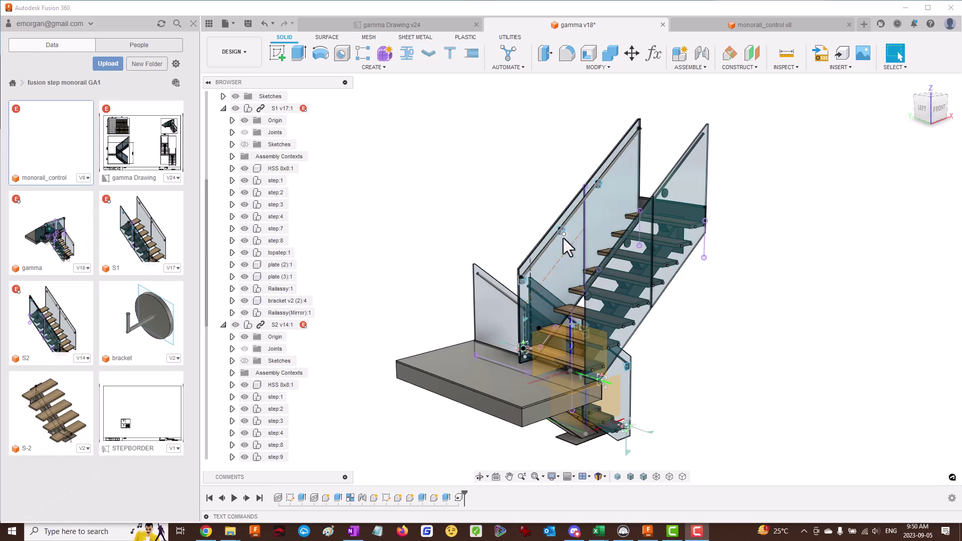
scroll(602, 181, "up", 2)
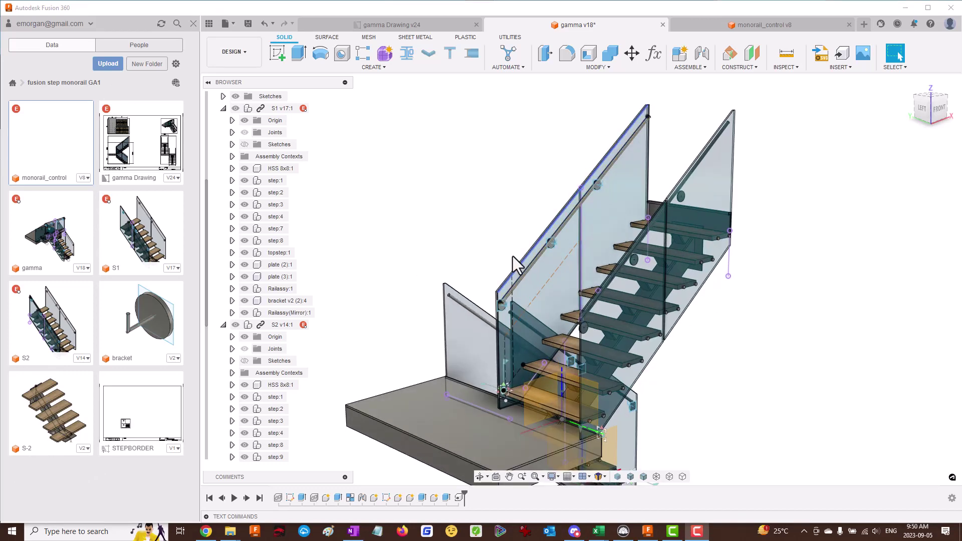
middle_click_drag(498, 253, 484, 230, "shift")
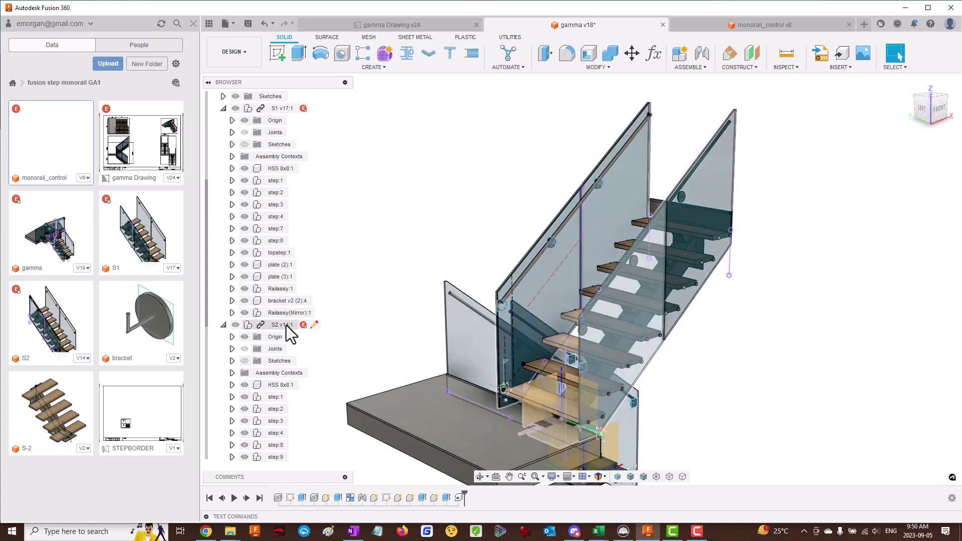
left_click(314, 325)
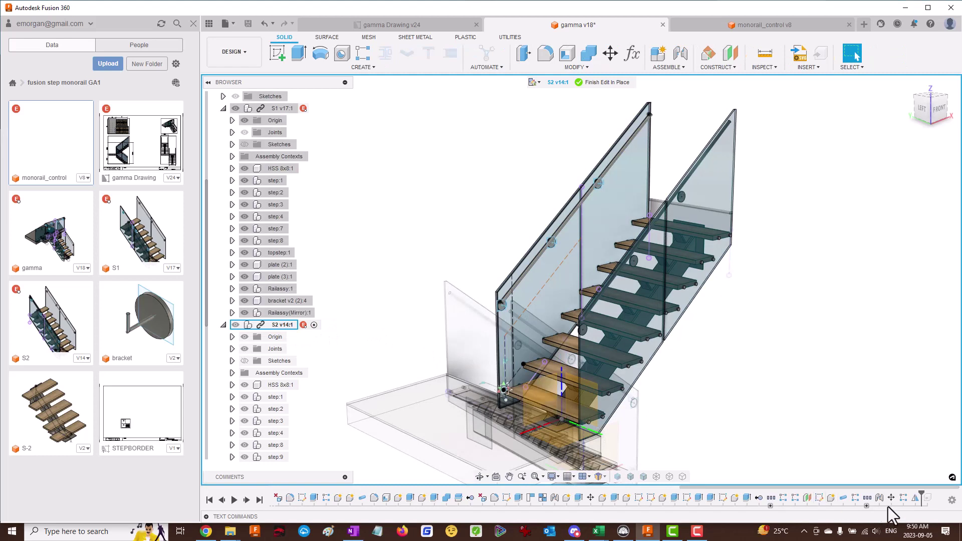
left_click(902, 497)
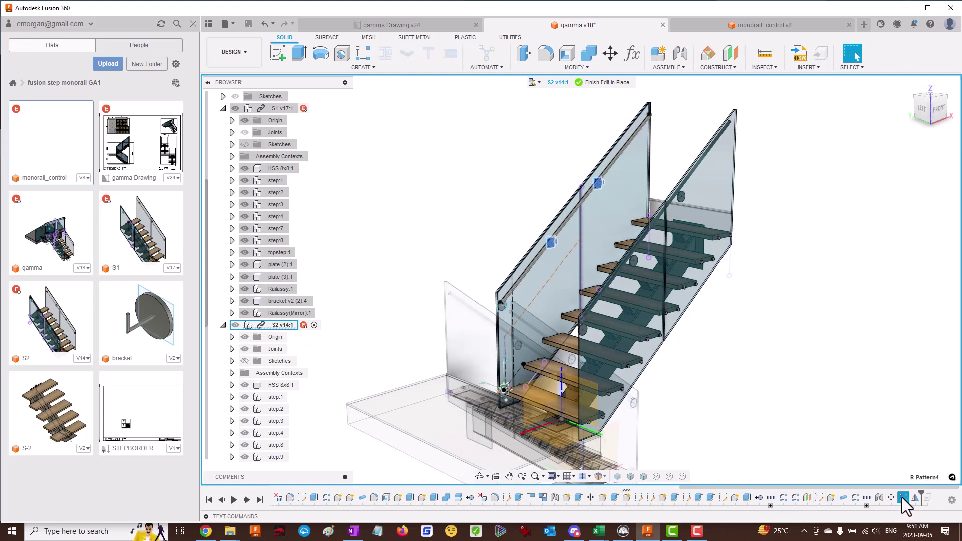
right_click(905, 505)
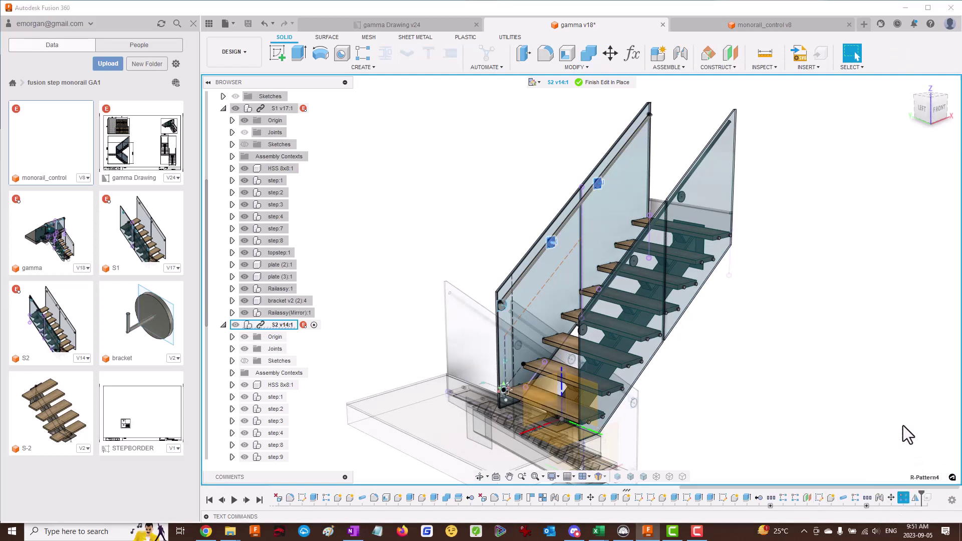
left_click(907, 435)
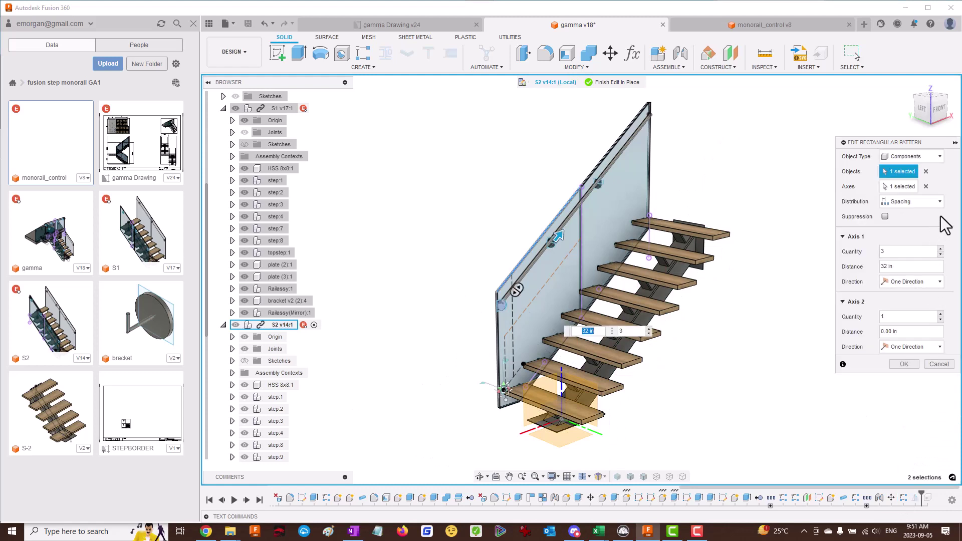
left_click(940, 249)
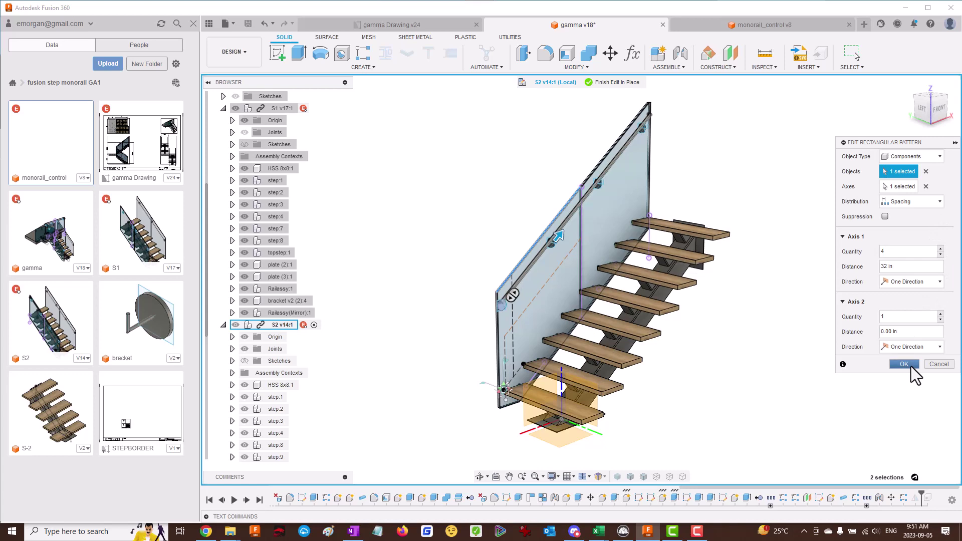
left_click(904, 364)
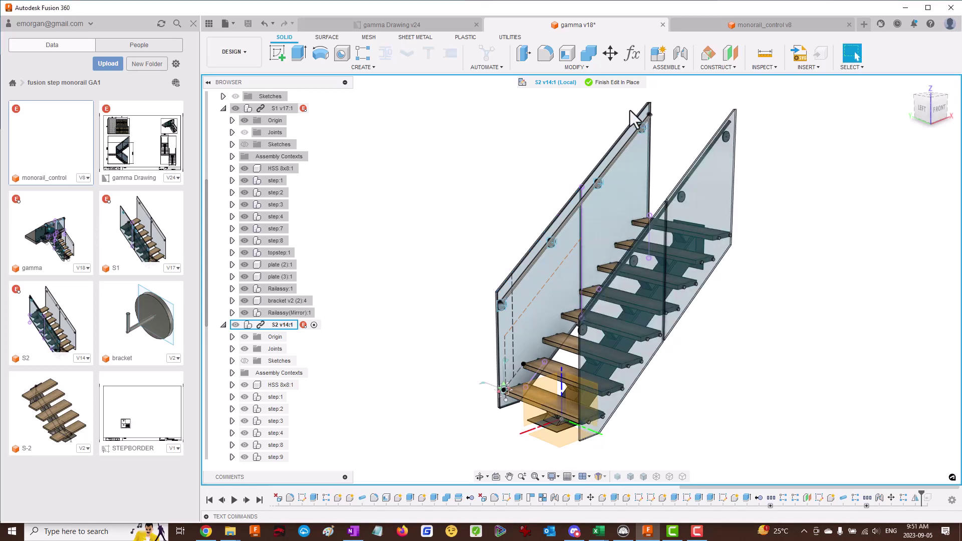
left_click(621, 82)
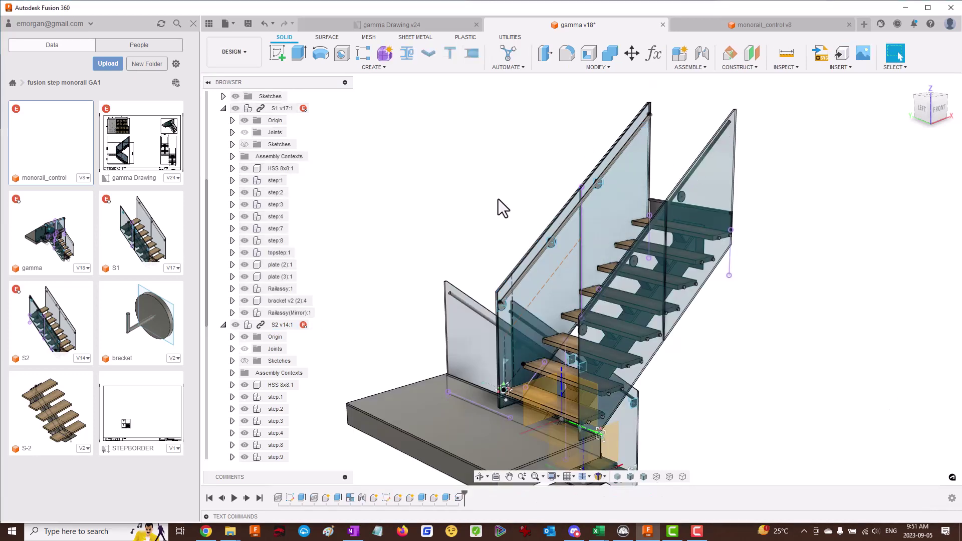
Edit S1 in place and set its handrail bracket pattern quantity to 3, then finish the in-place edit.
middle_click_drag(457, 197, 606, 305, "shift")
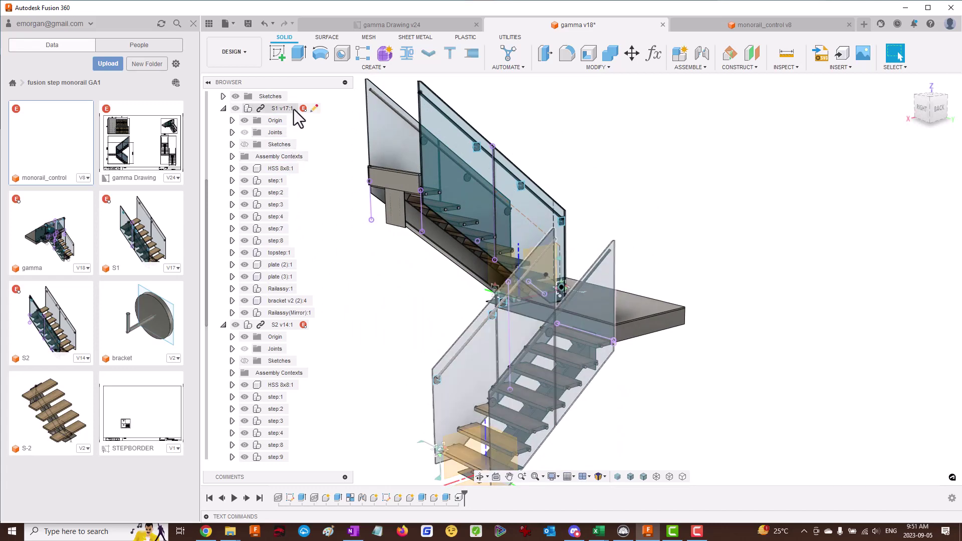
left_click(315, 108)
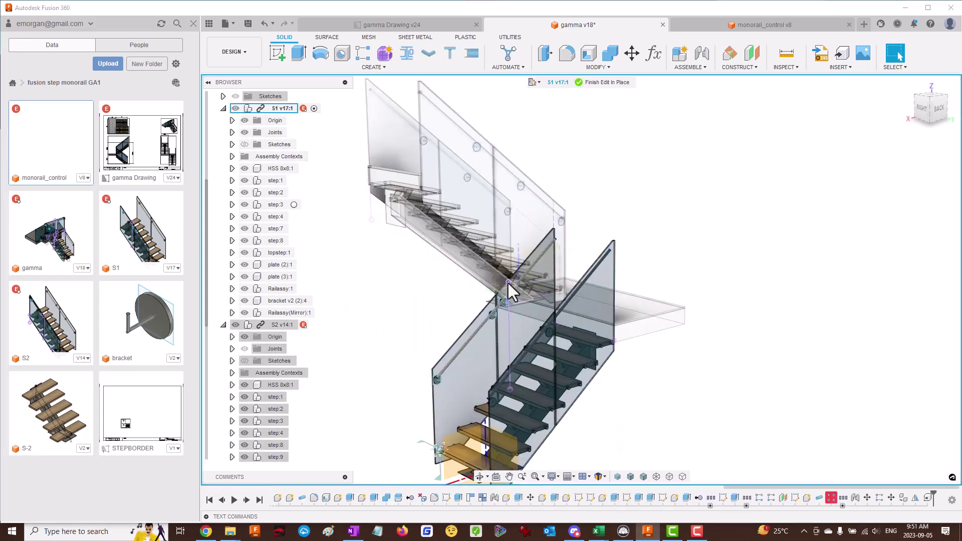
right_click(879, 498)
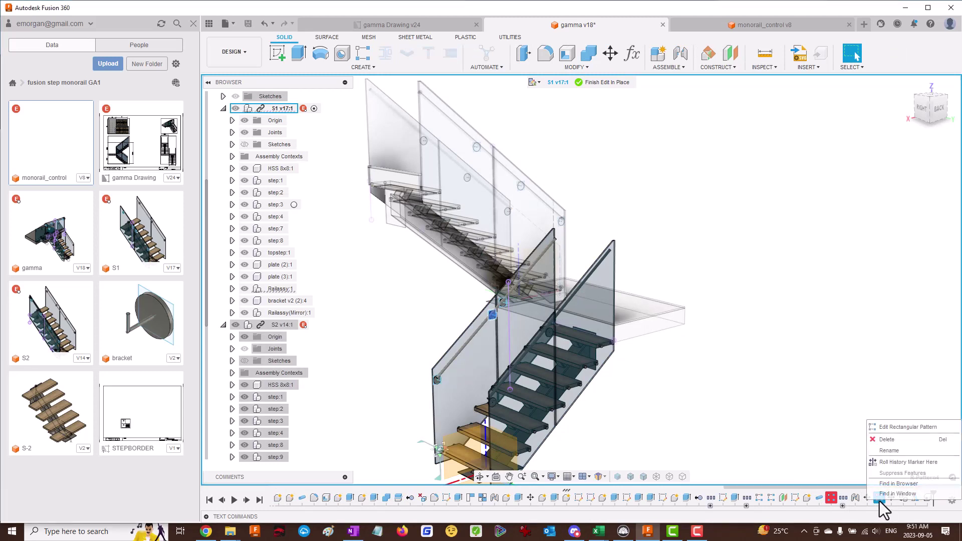
left_click(891, 427)
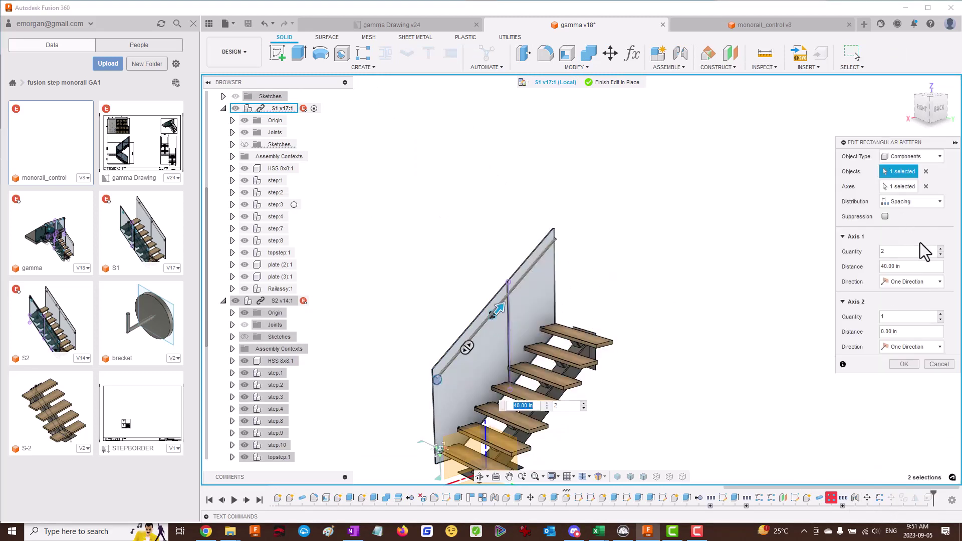
left_click(940, 249)
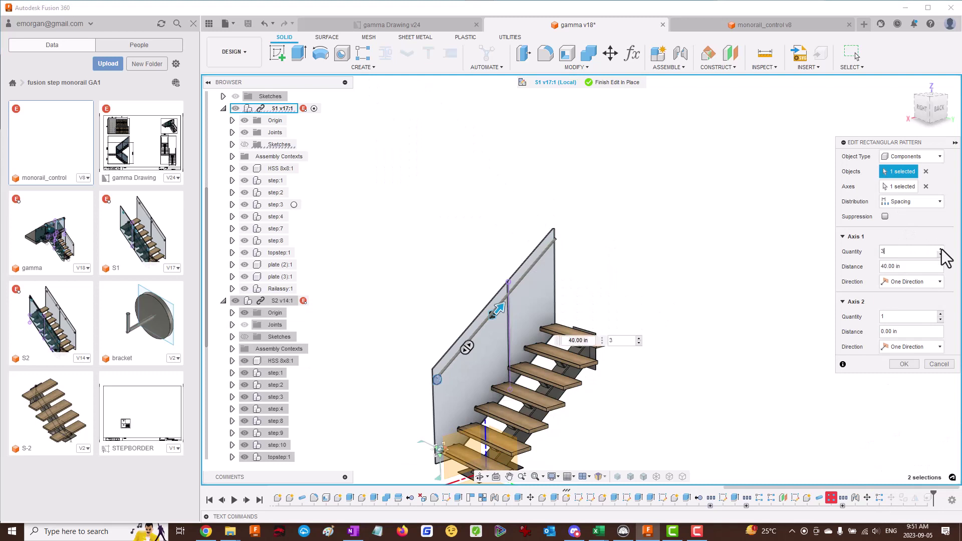
left_click(909, 363)
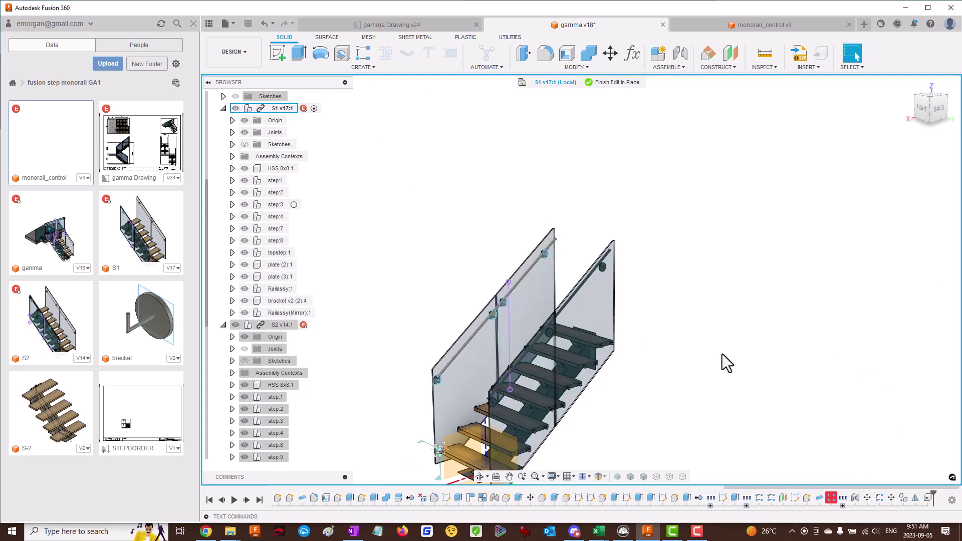
scroll(476, 238, "down", 3)
scroll(471, 275, "up", 5)
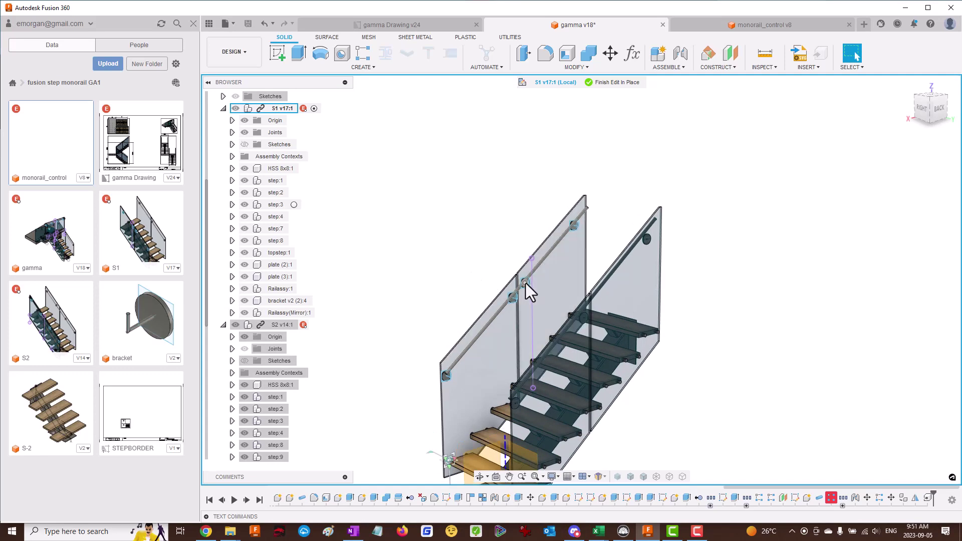
scroll(526, 285, "up", 3)
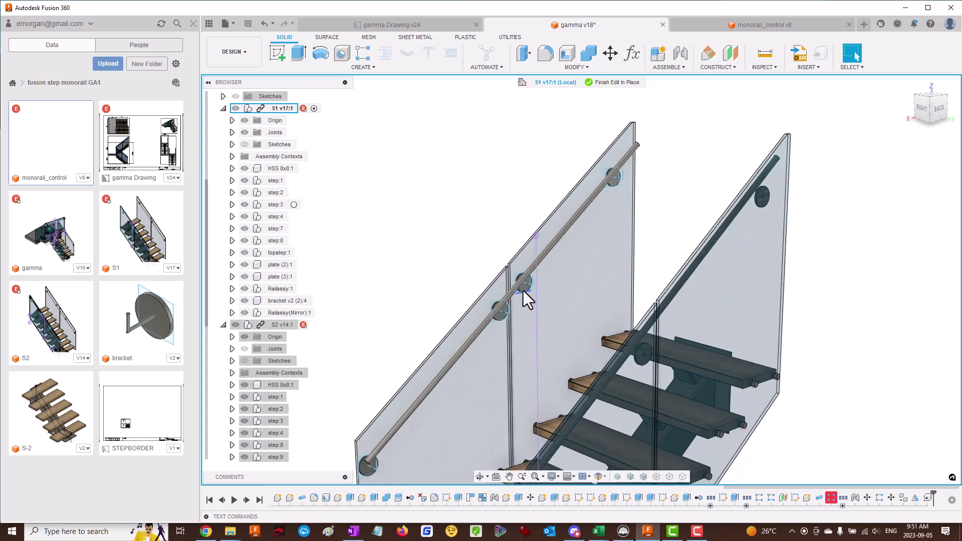
scroll(573, 197, "down", 5)
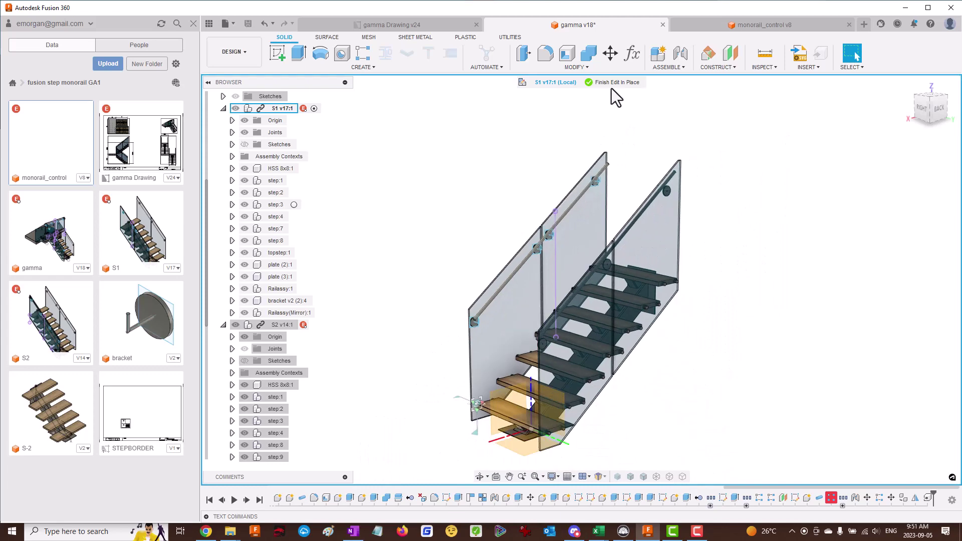
left_click(612, 82)
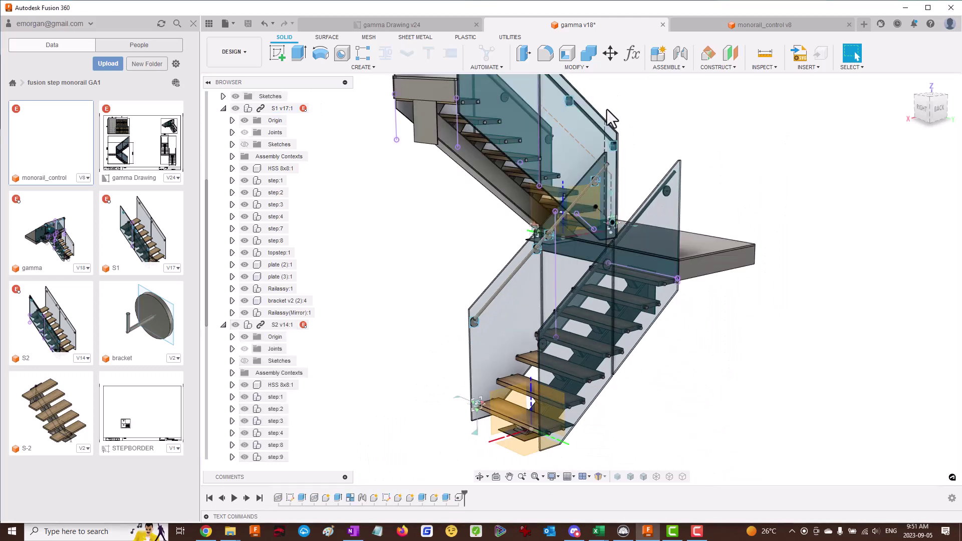
Examine the handrail bracket positions across both flights of the gamma assembly and highlight S2 to check which parts belong to it.
middle_click_drag(726, 172, 660, 200, "shift")
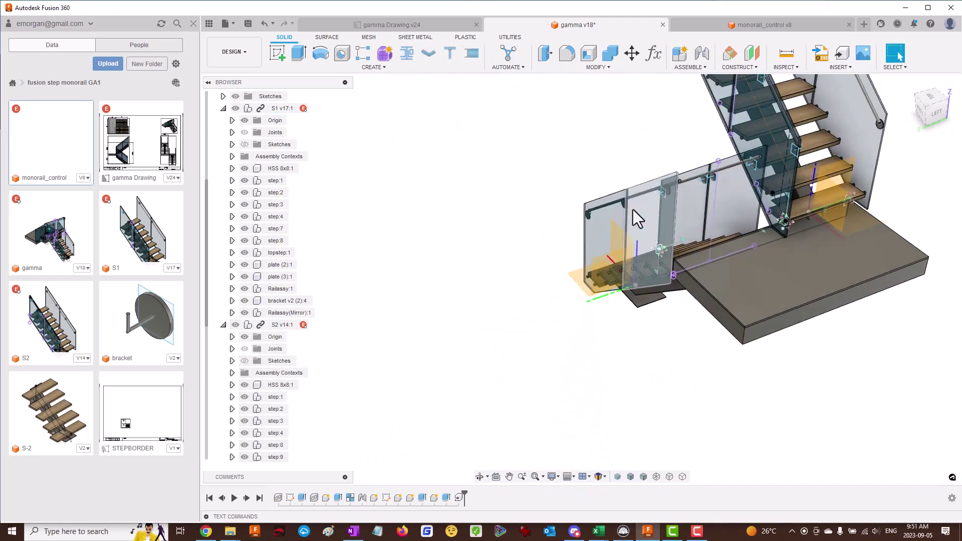
middle_click_drag(611, 226, 809, 135, "shift")
scroll(782, 145, "up", 5)
middle_click_drag(758, 153, 710, 160, "shift")
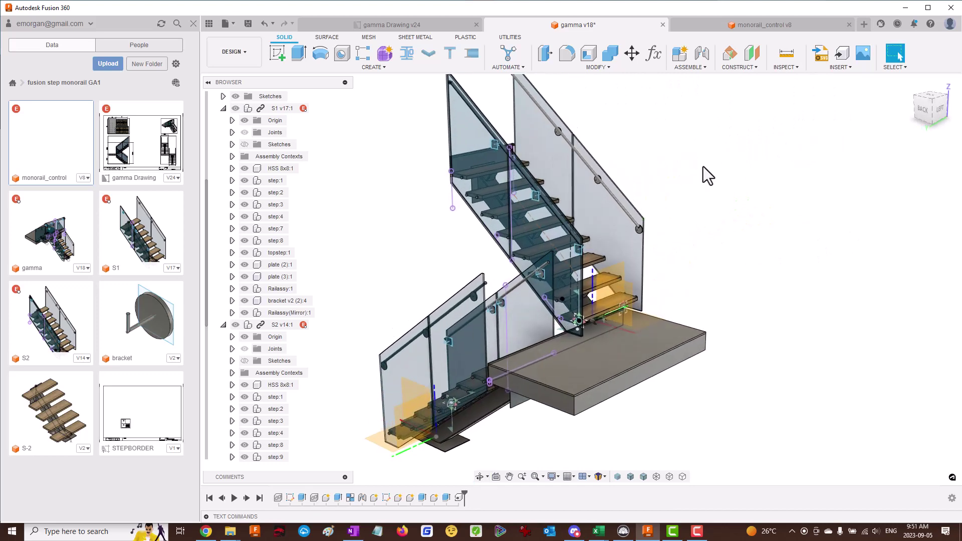
middle_click_drag(675, 196, 630, 219, "shift")
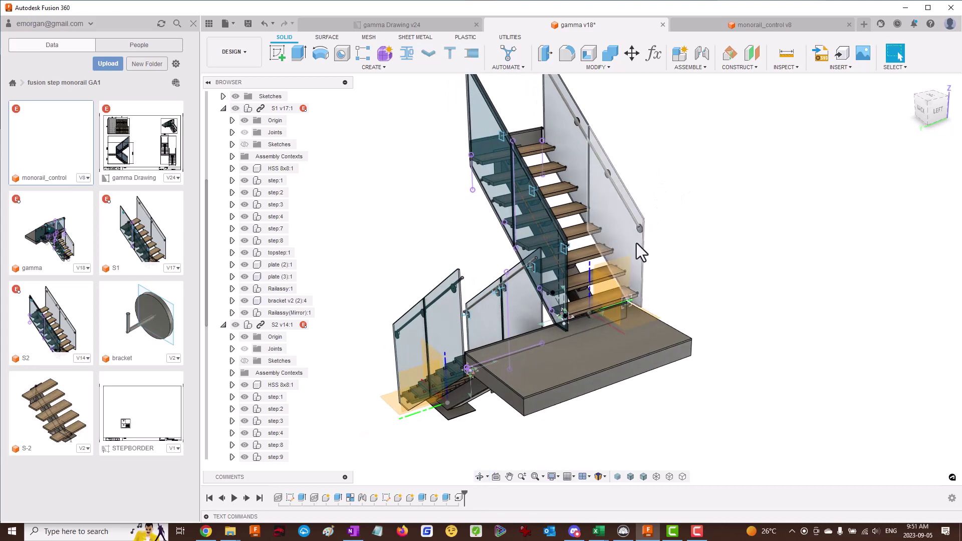
scroll(687, 273, "down", 3)
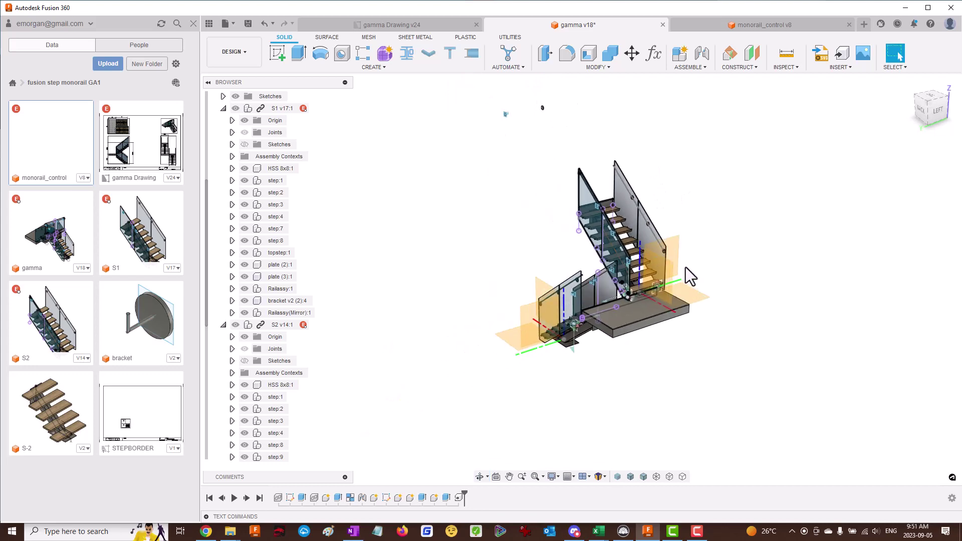
scroll(684, 266, "up", 3)
scroll(693, 261, "down", 5)
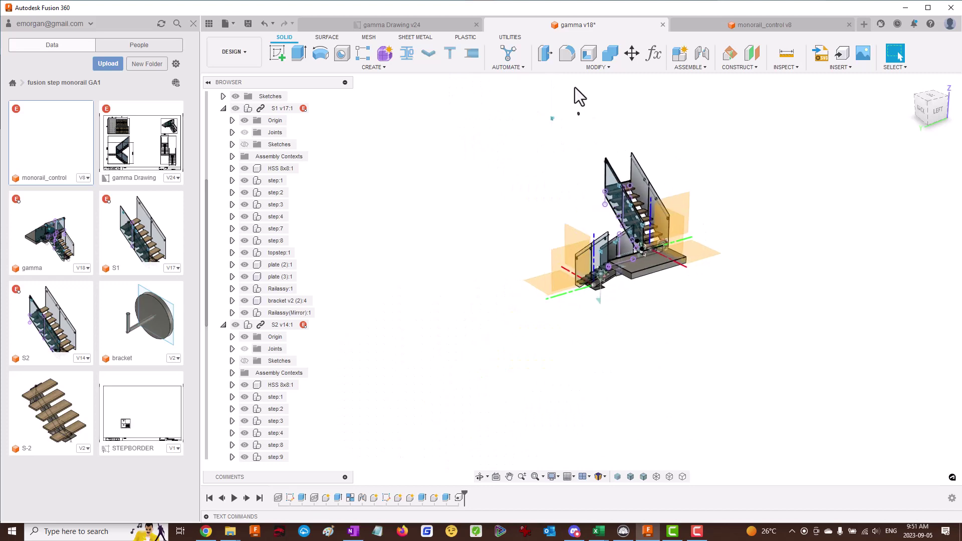
scroll(558, 153, "up", 3)
mouse_move(562, 154)
middle_mouse_down("shift")
mouse_move(613, 124)
mouse_move(592, 149)
mouse_move(571, 146)
middle_mouse_up("shift")
middle_click_drag(602, 321, 546, 386, "shift")
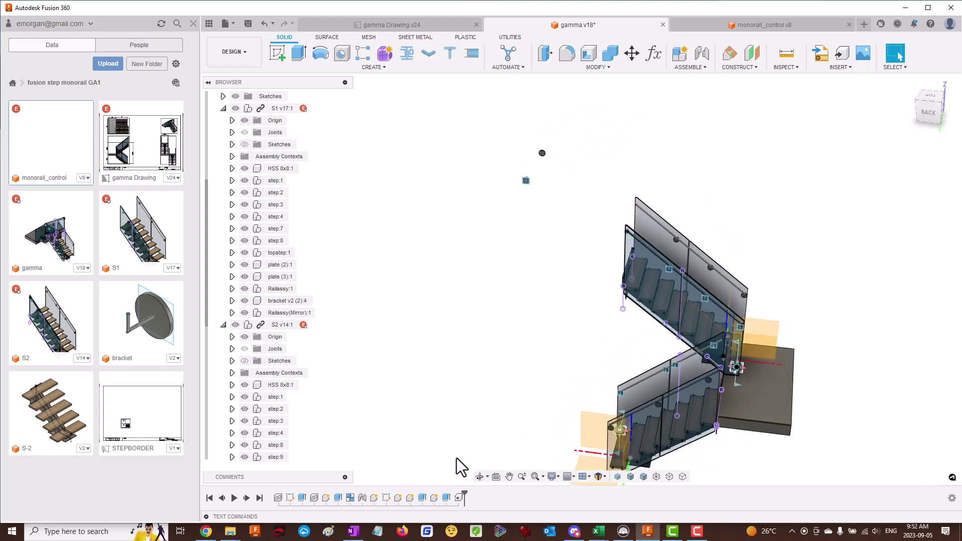
scroll(494, 375, "down", 3)
scroll(531, 366, "up", 3)
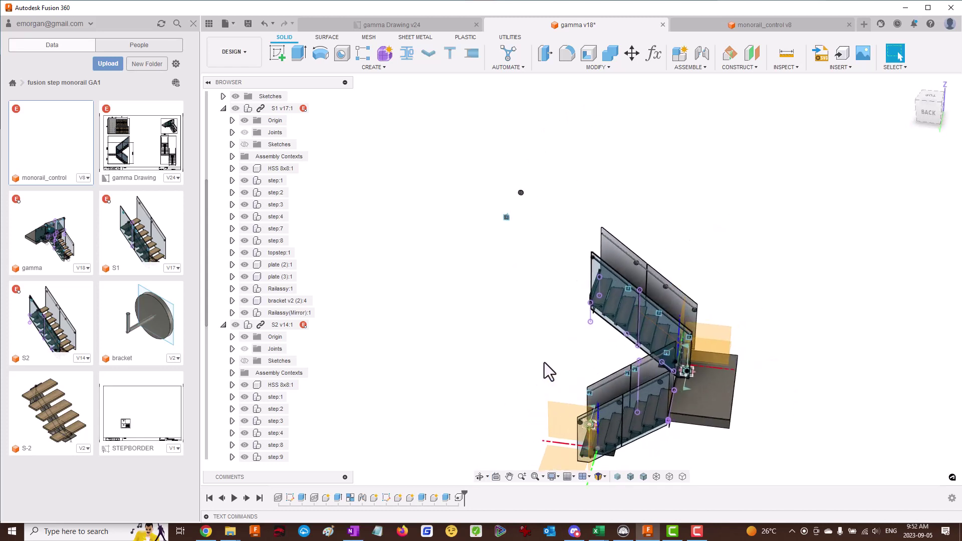
middle_click_drag(557, 355, 541, 341, "shift")
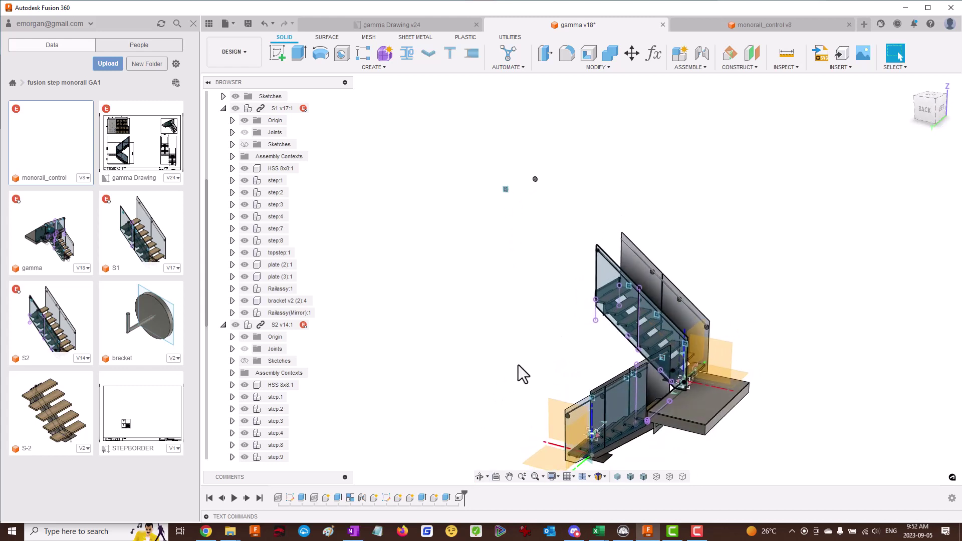
left_click(279, 326)
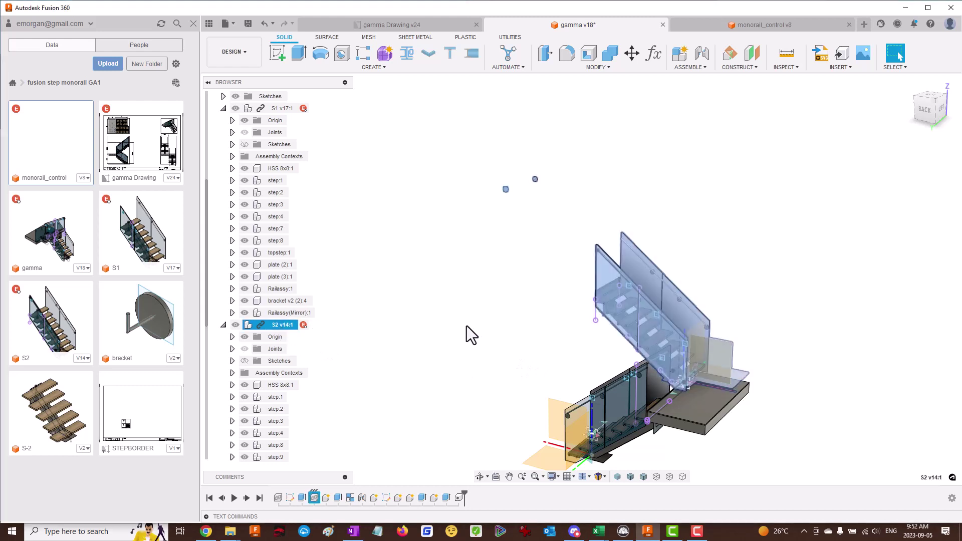
middle_click_drag(459, 333, 371, 339, "shift")
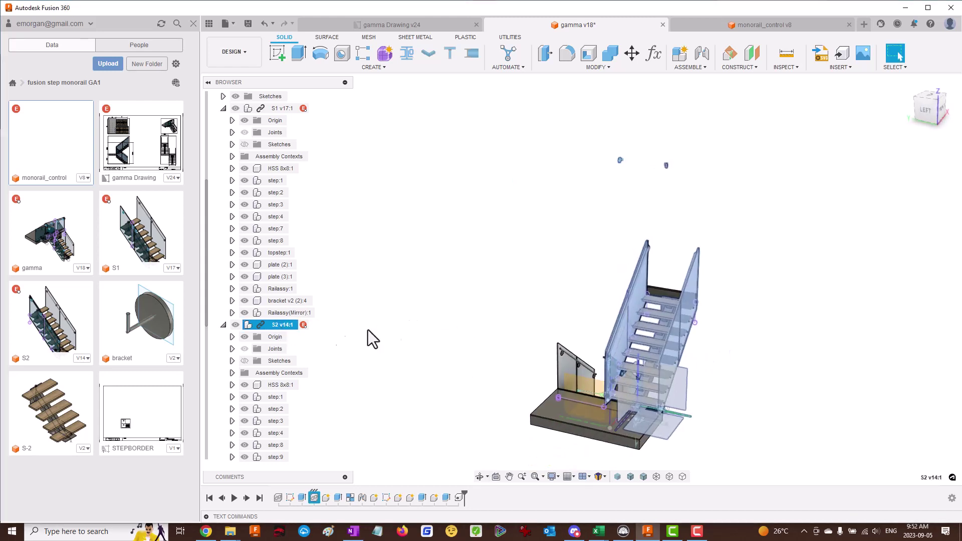
left_click(314, 324)
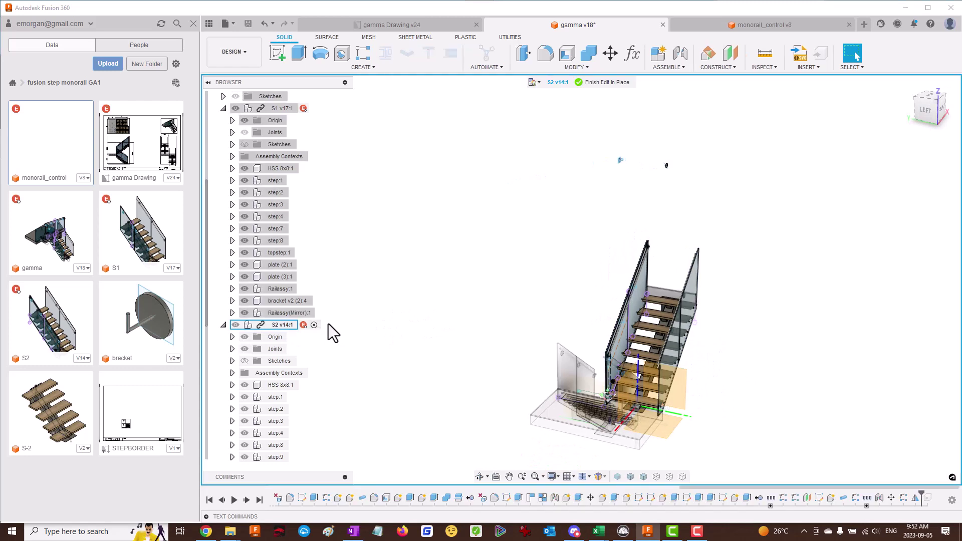
left_click(606, 82)
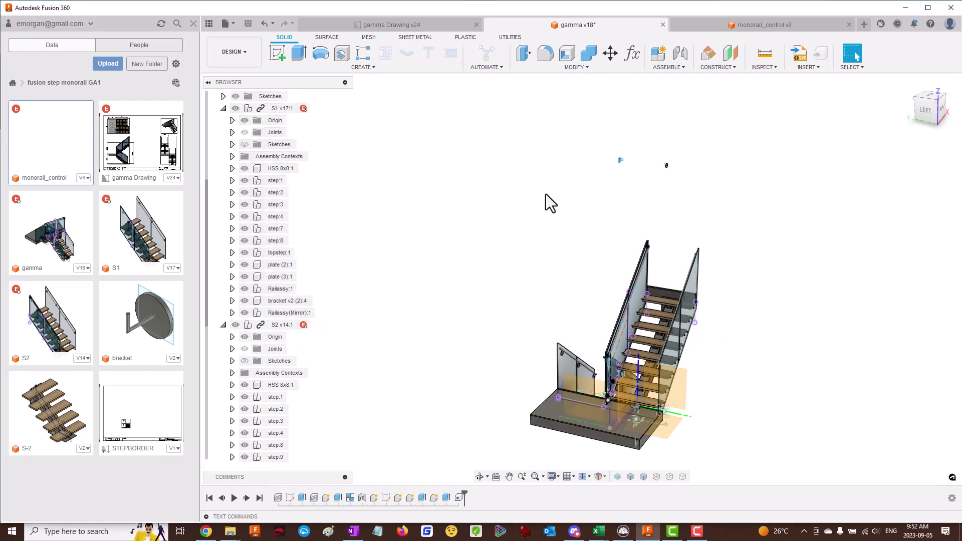
Edit RigidGroup 4 again to include child components, accepting that Planar 2 constrains the selected components.
right_click(350, 497)
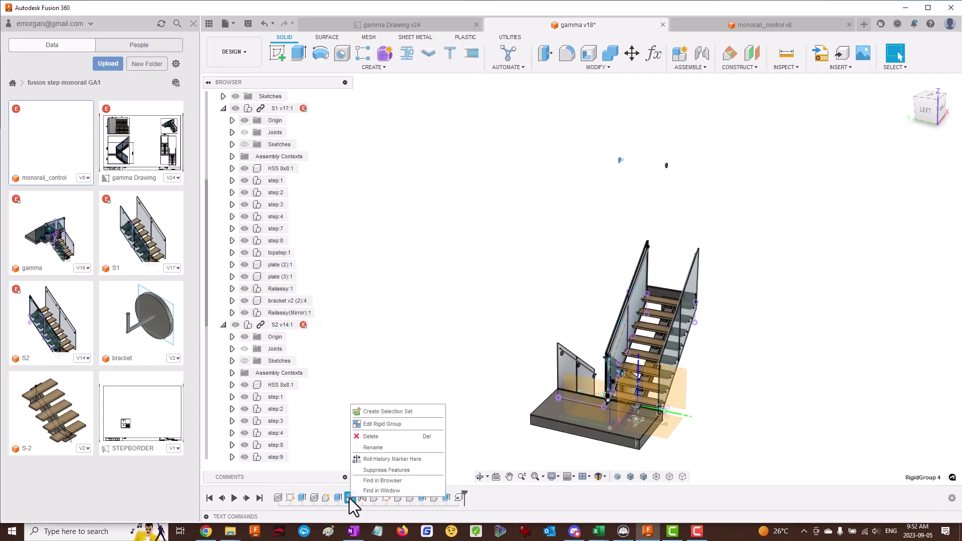
left_click(395, 432)
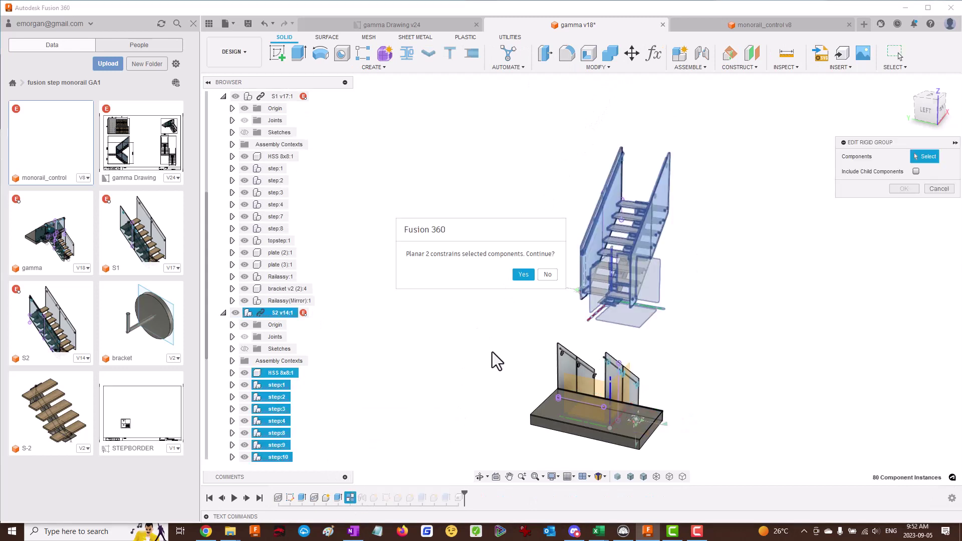
left_click(522, 274)
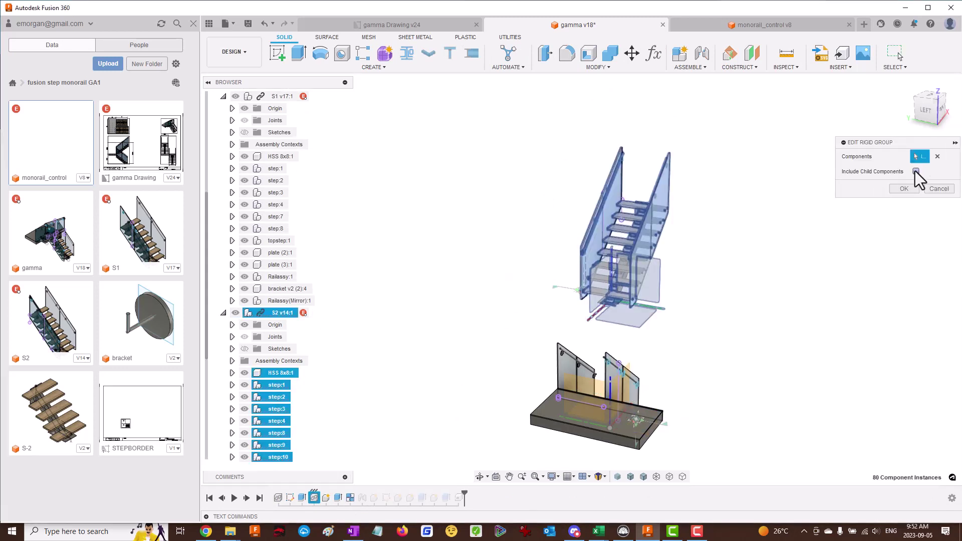
left_click(903, 189)
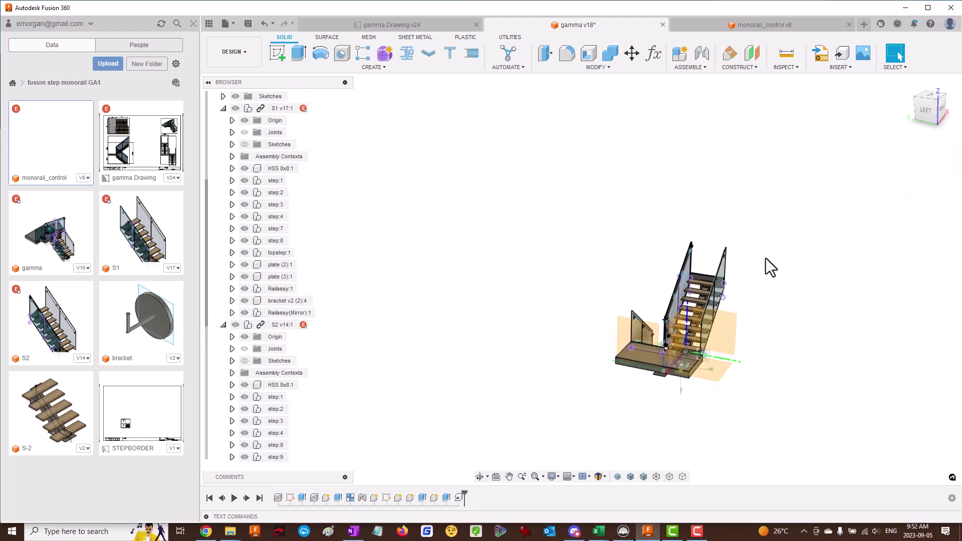
Check the realigned staircase from several sides and save the gamma assembly with the version description "User Saved".
middle_click_drag(761, 262, 737, 300, "shift")
middle_click_drag(681, 278, 660, 280, "shift")
scroll(651, 288, "down", 3)
scroll(611, 335, "up", 5)
middle_click_drag(724, 278, 711, 274, "shift")
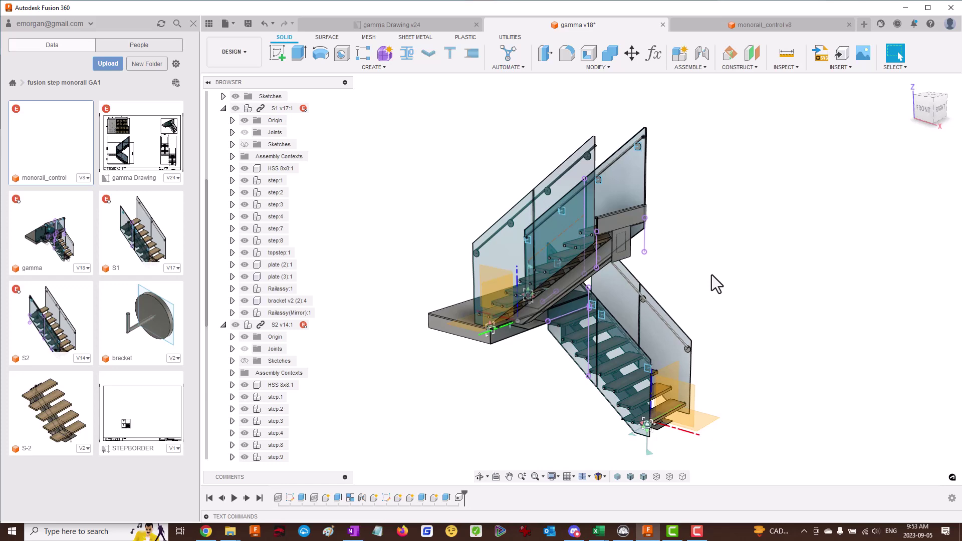
middle_click_drag(693, 258, 467, 389, "shift")
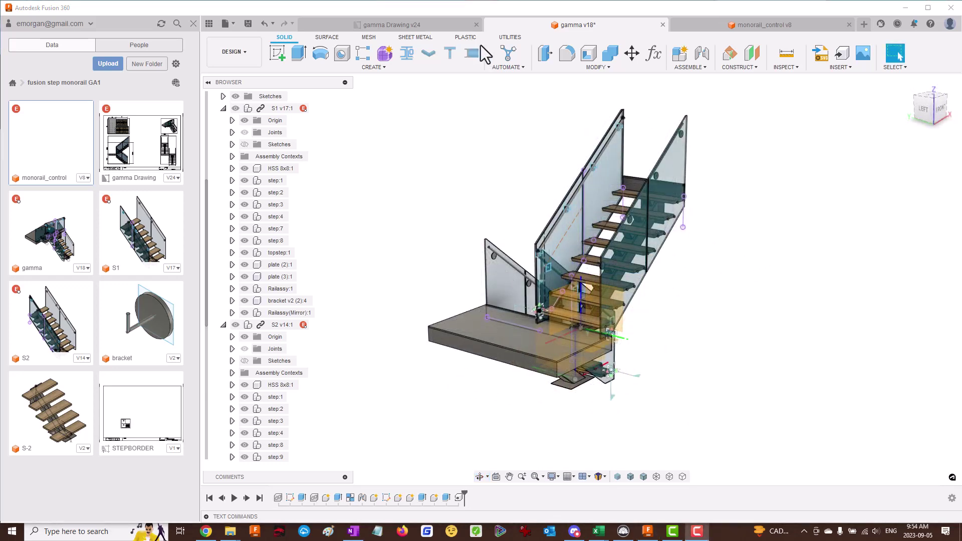
left_click(247, 23)
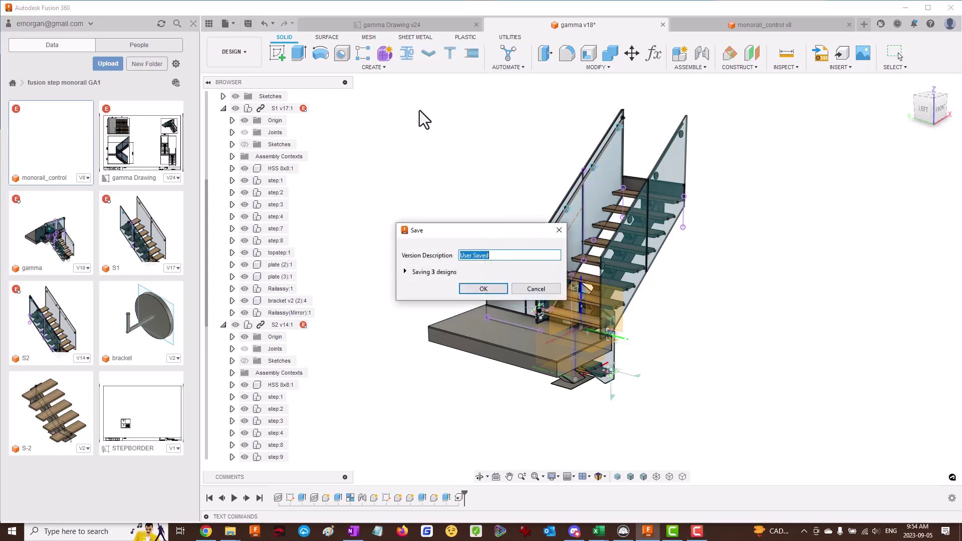
key("Return")
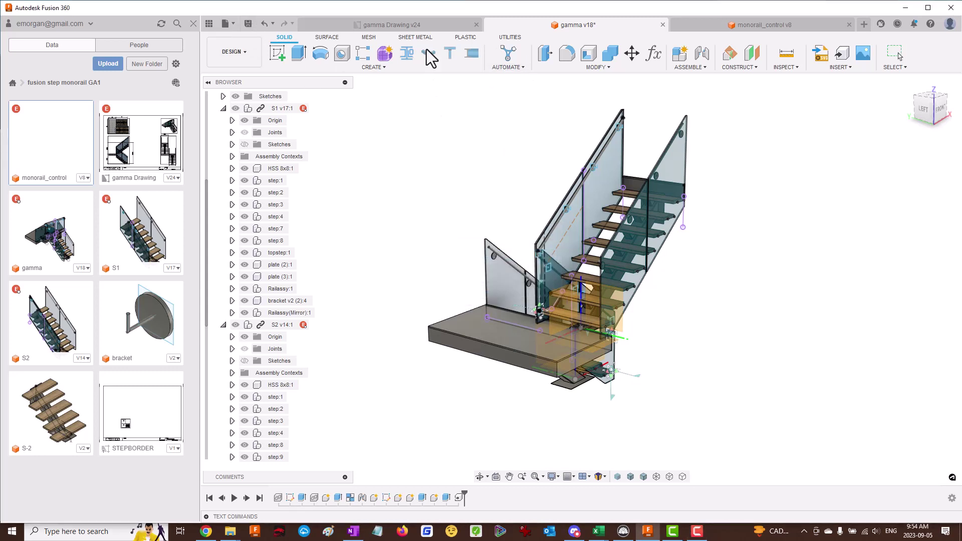
Switch to the gamma drawing, bring it up to date with the saved assembly, and review its three sheets, including sheet 3's parts list.
left_click(434, 24)
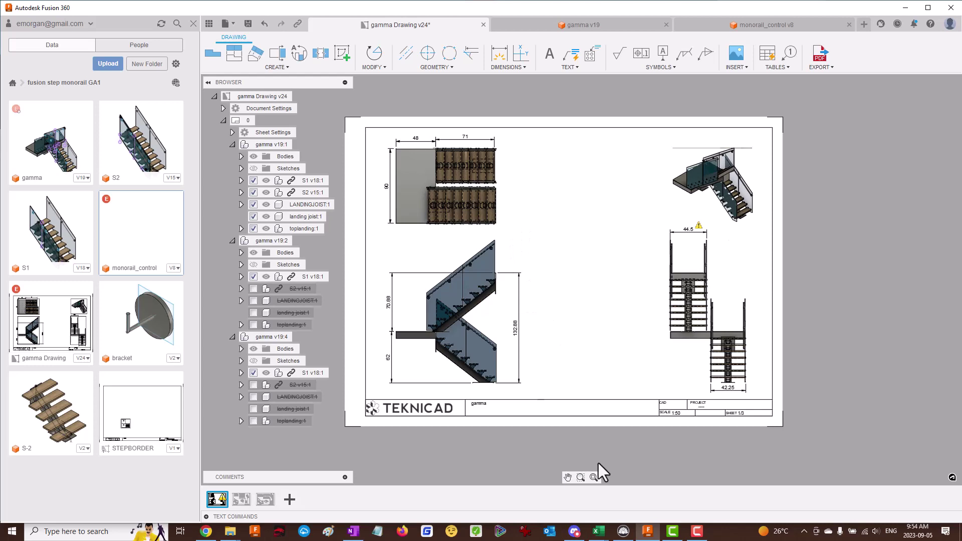
left_click(593, 476)
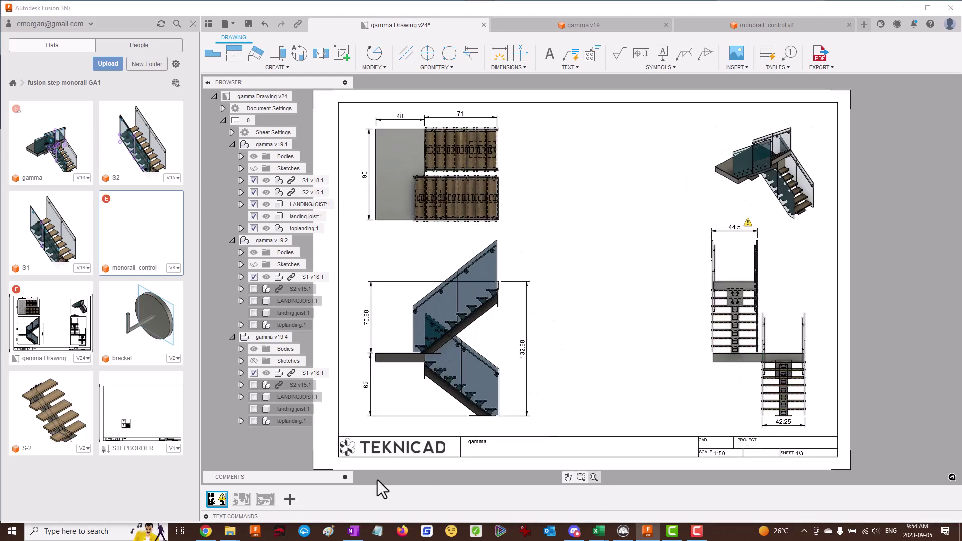
left_click(248, 498)
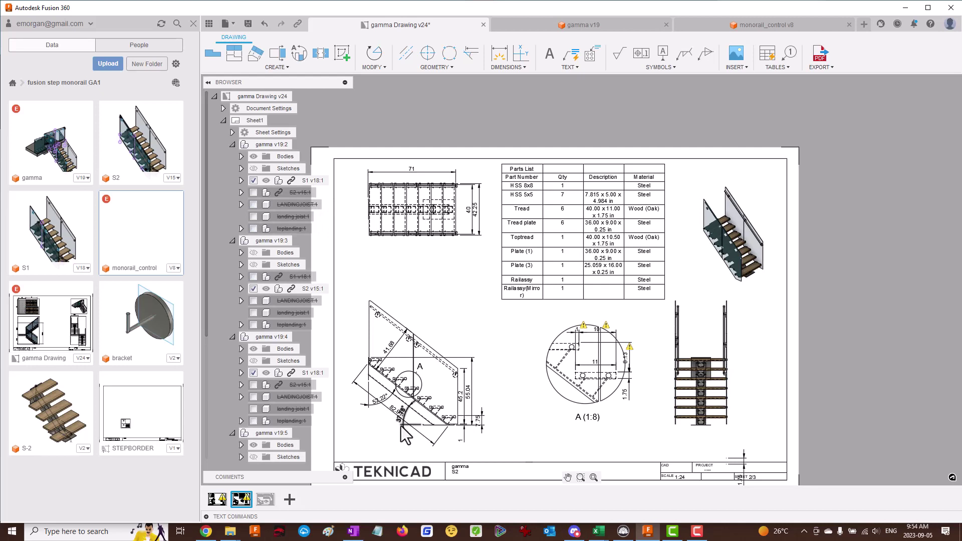
left_click(267, 499)
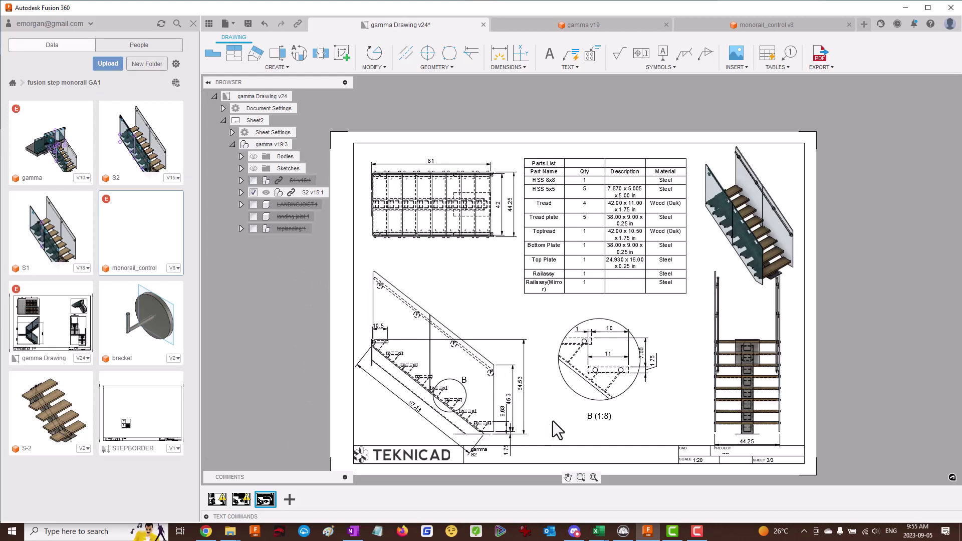
double_click(596, 206)
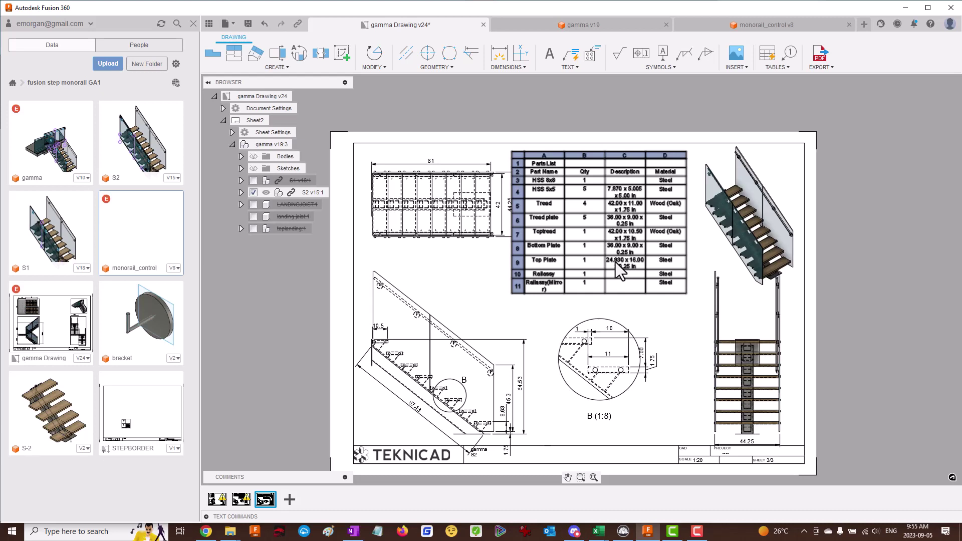
left_click(697, 241)
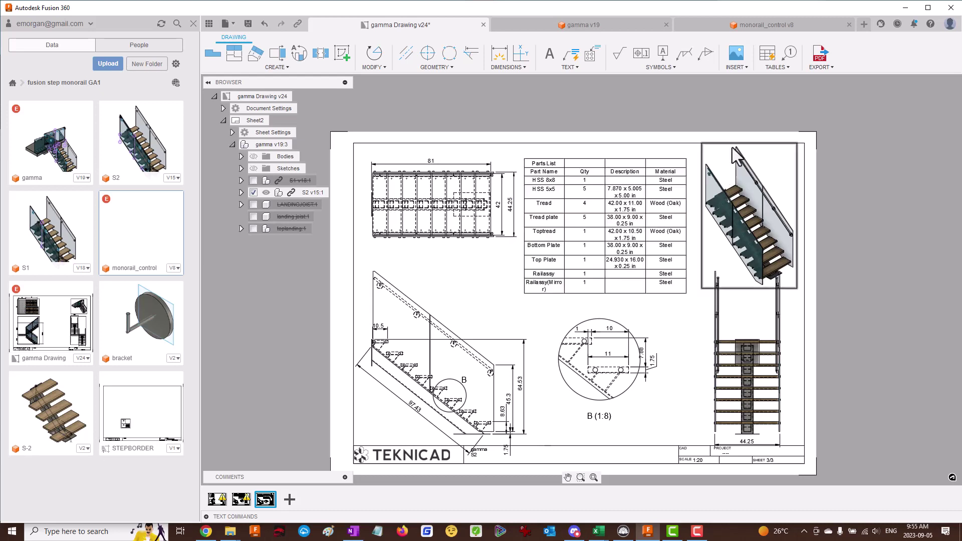
Try placing an All Level parts list of S2 outside the border of sheet 3, and undo the placement.
left_click(767, 52)
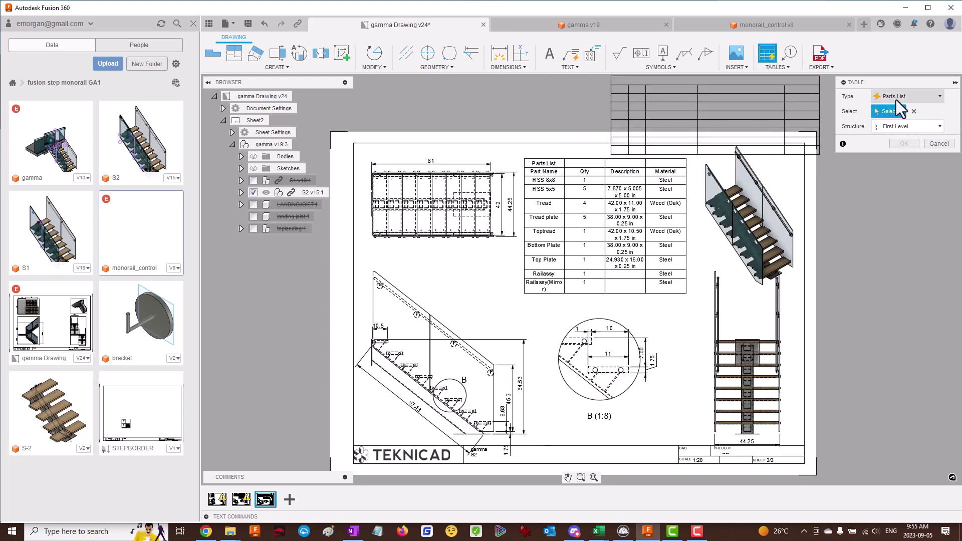
left_click(920, 128)
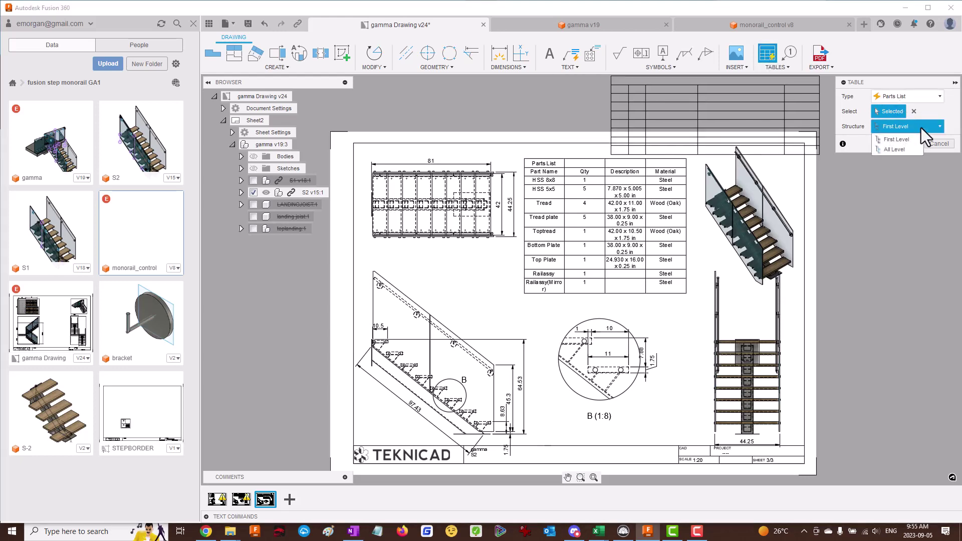
left_click(894, 149)
scroll(771, 176, "down", 1)
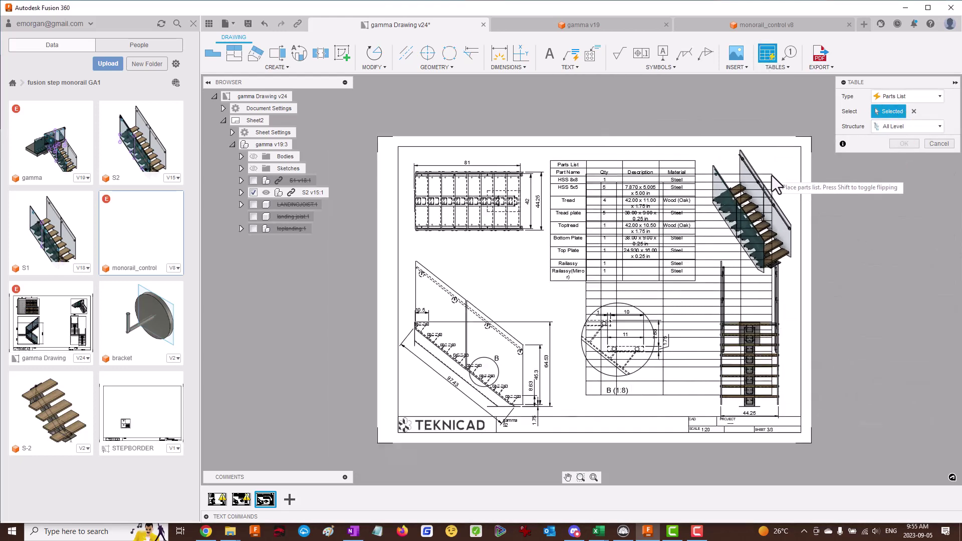
scroll(771, 176, "down", 2)
left_click(801, 169)
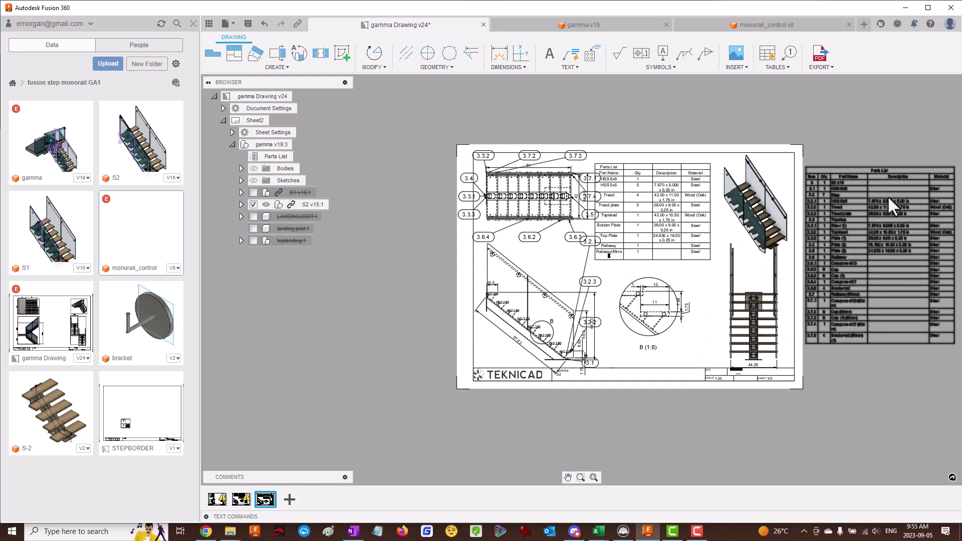
key("ctrl+z")
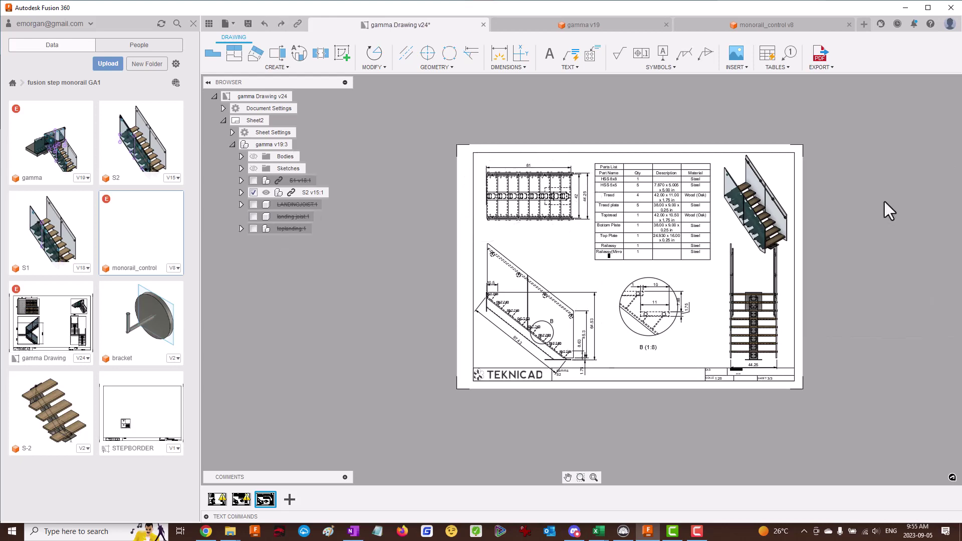
Inspect the existing parts list on sheet 3 and the views and dimensions on sheet 2, and return to sheet 1.
scroll(639, 192, "up", 2)
double_click(639, 198)
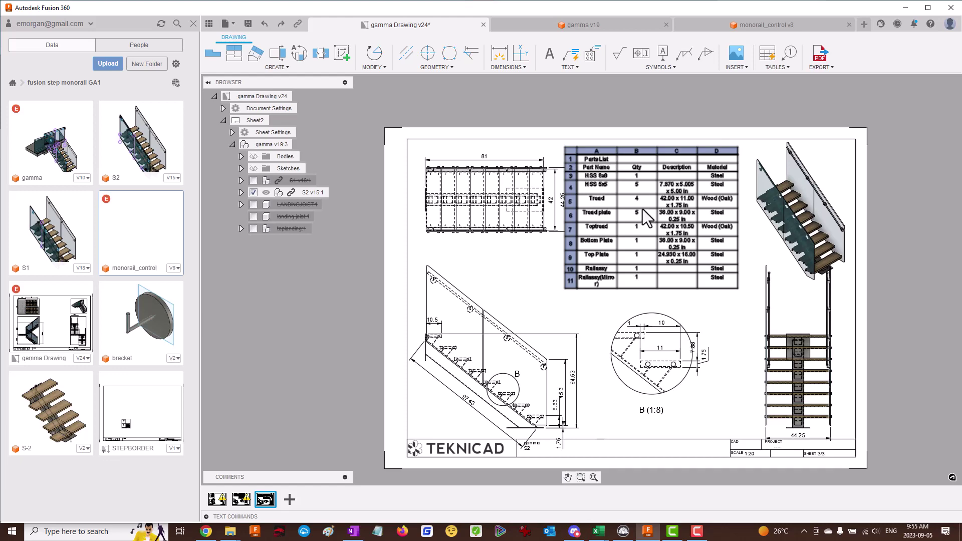
left_click(577, 315)
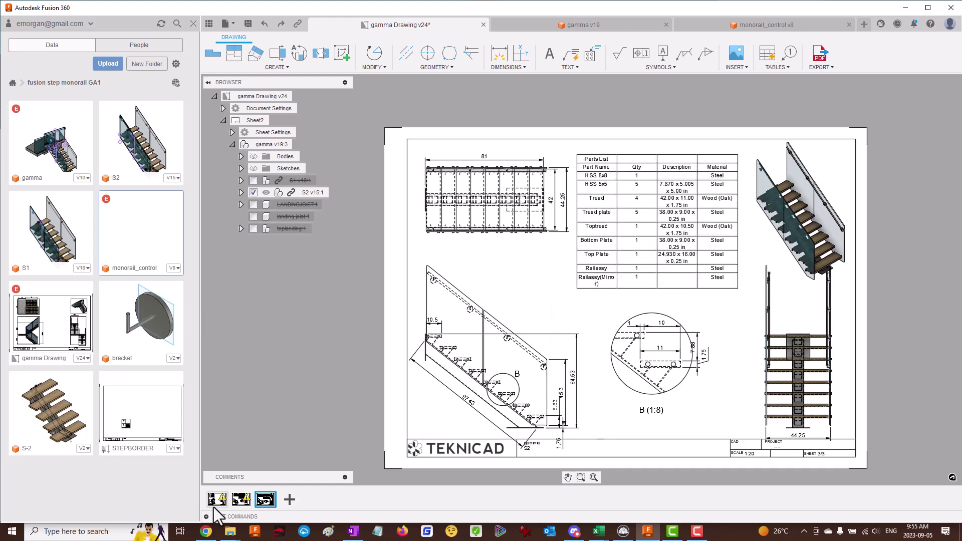
left_click(241, 500)
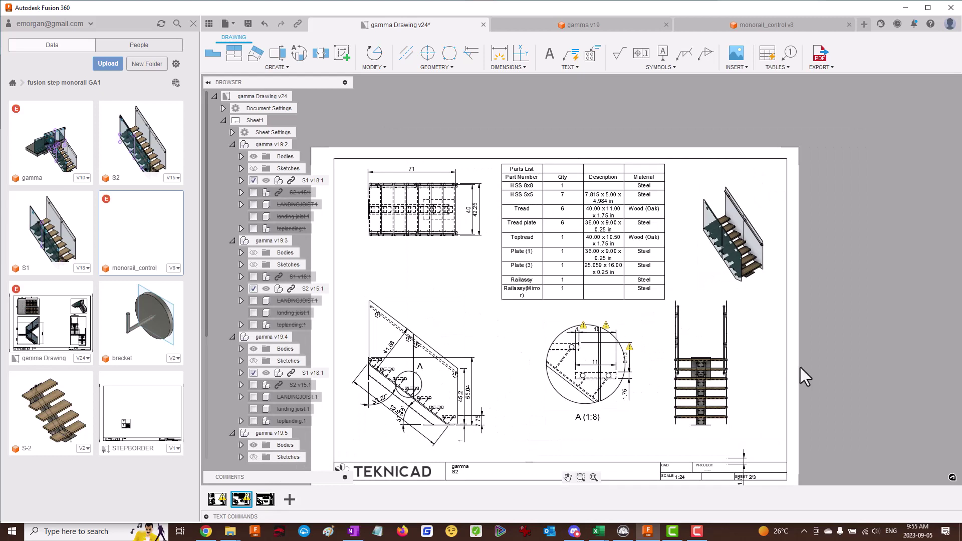
left_click(593, 478)
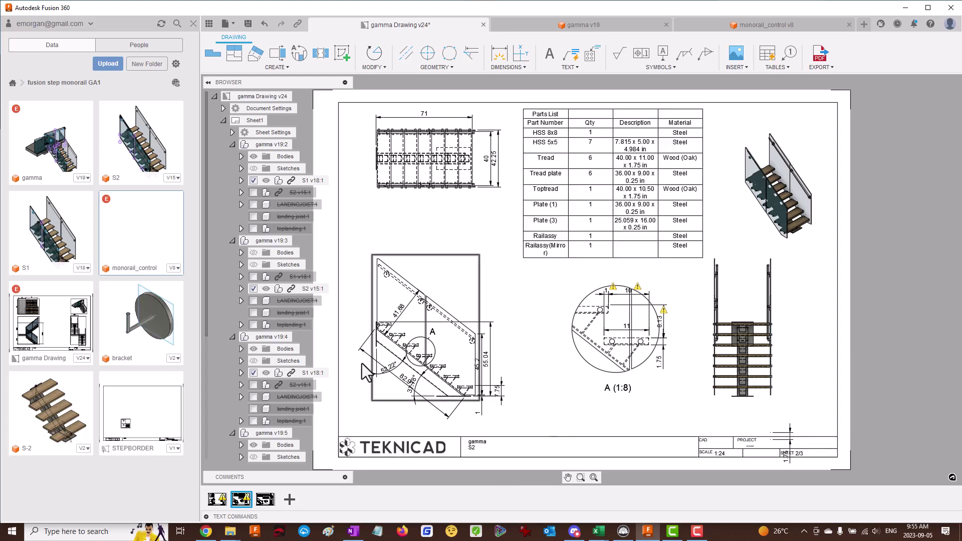
left_click(217, 499)
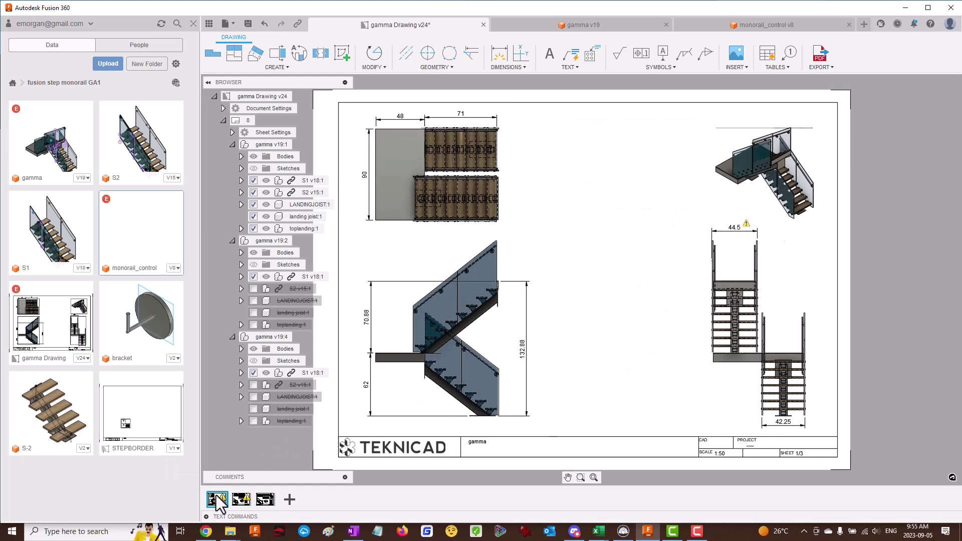